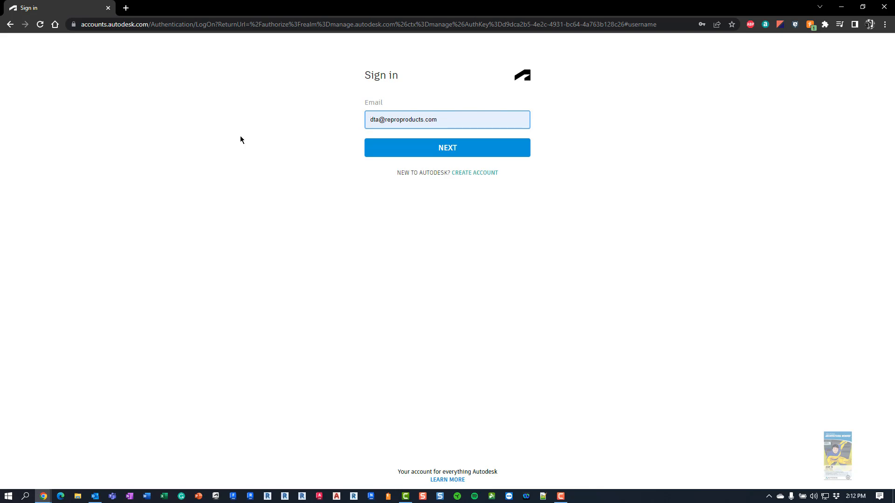
Continue past the e-mail step and sign in with the saved password to reach the home dashboard
click(431, 148)
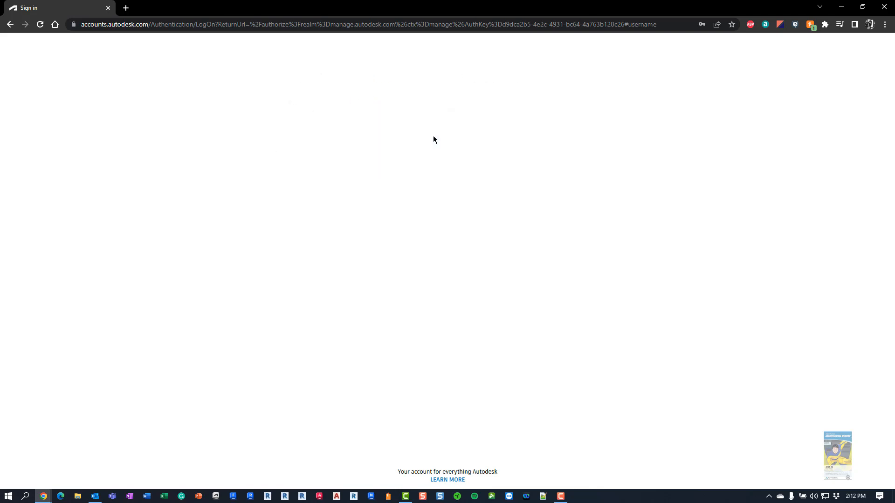
click(438, 181)
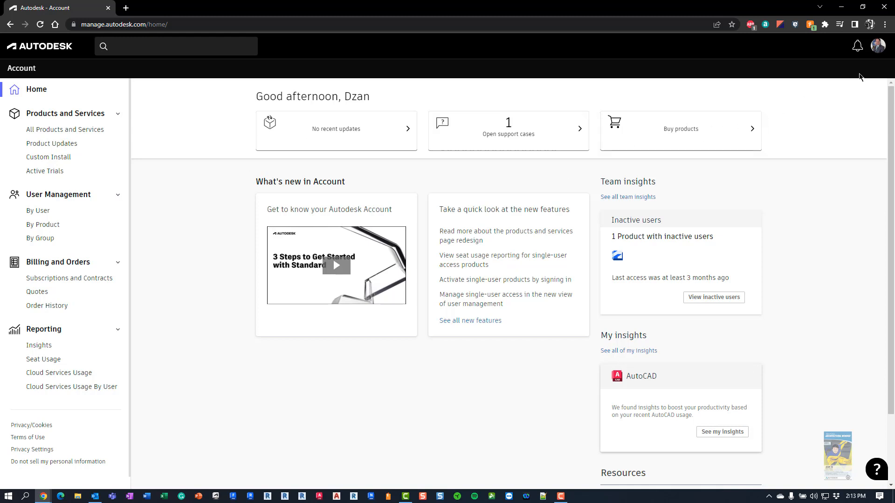
Sign out, then sign back in as the other saved admin account using the autofilled e-mail
click(883, 52)
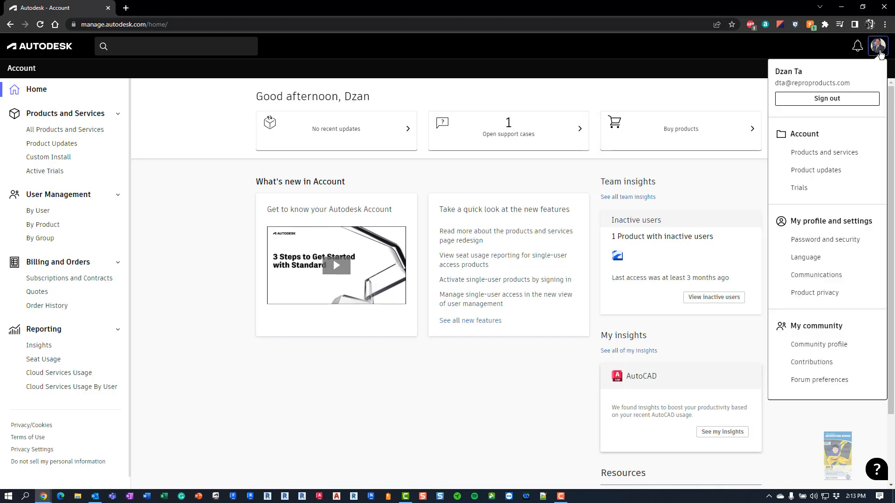
click(812, 101)
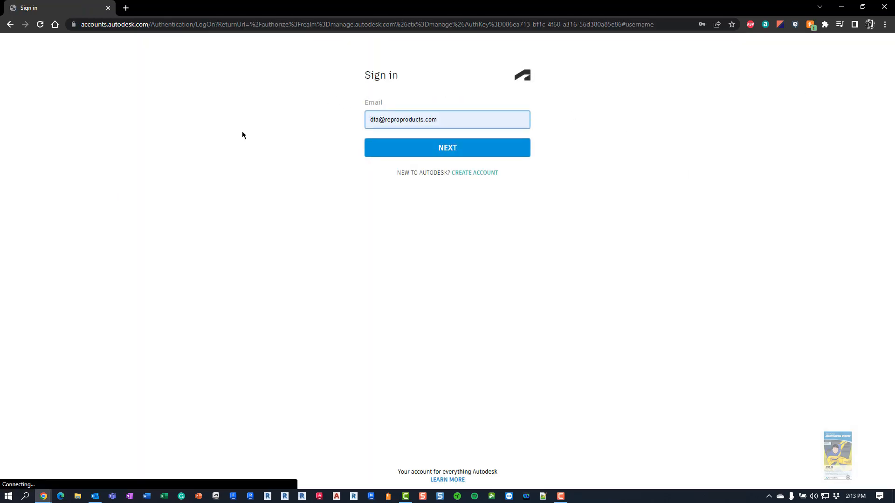
drag(472, 120, 355, 110)
text(dy)
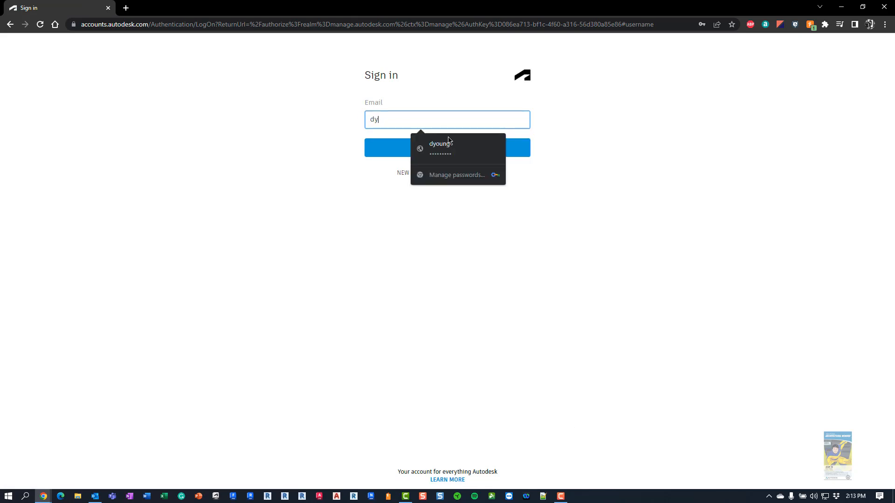
click(448, 144)
click(447, 148)
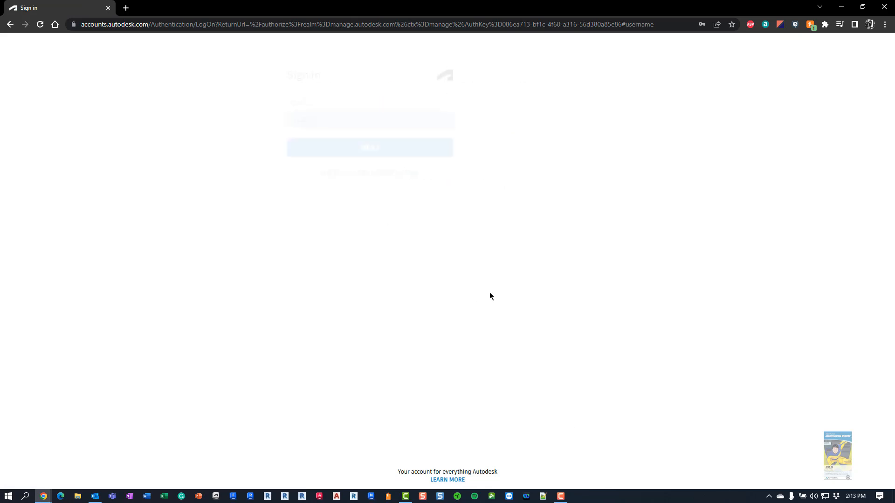
click(453, 181)
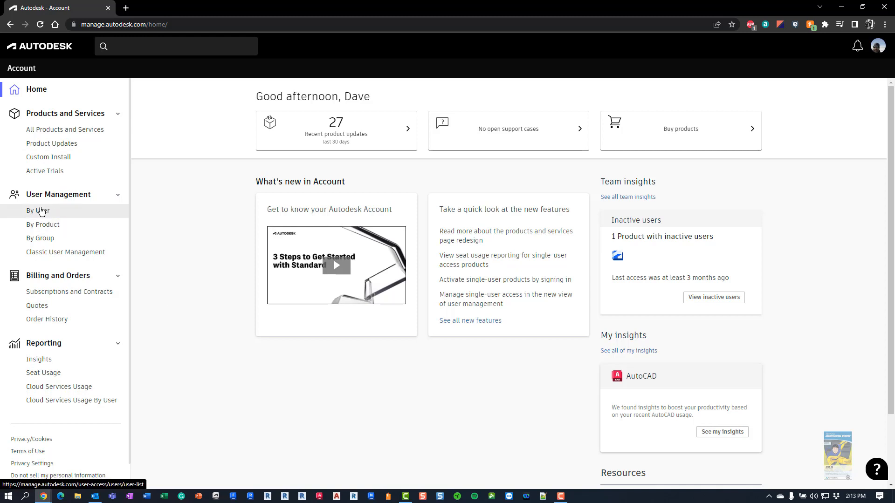
click(43, 213)
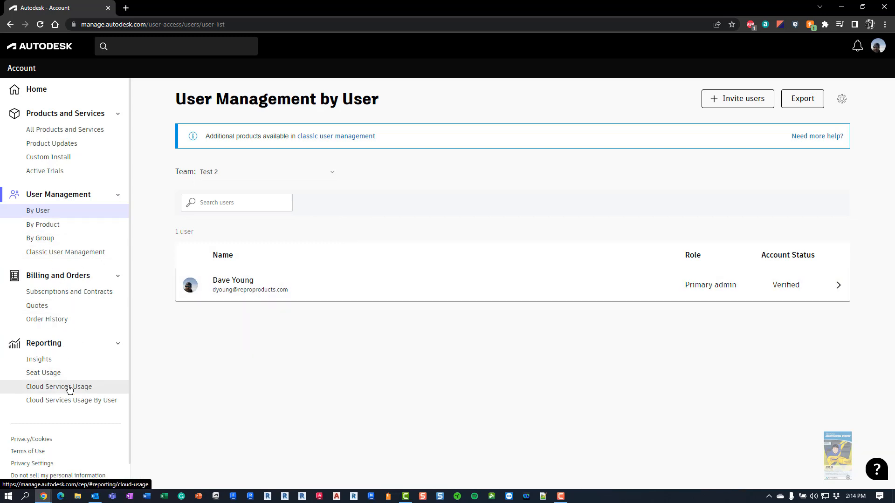
click(44, 92)
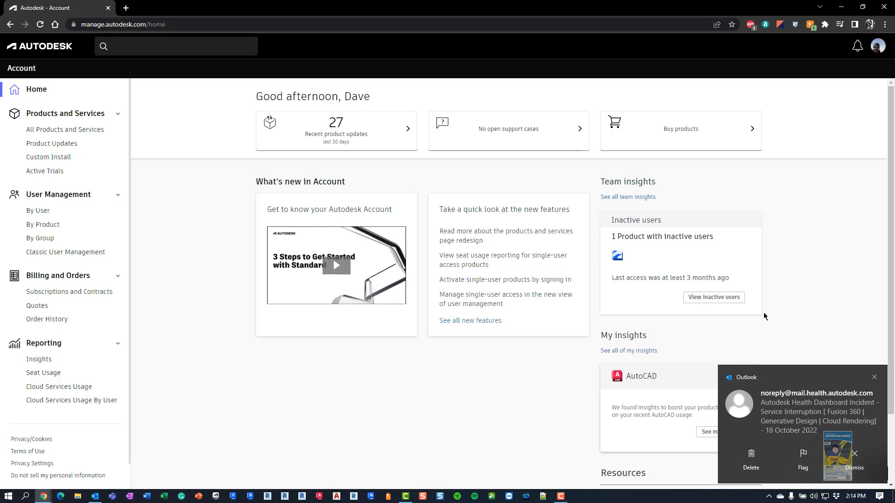
click(874, 377)
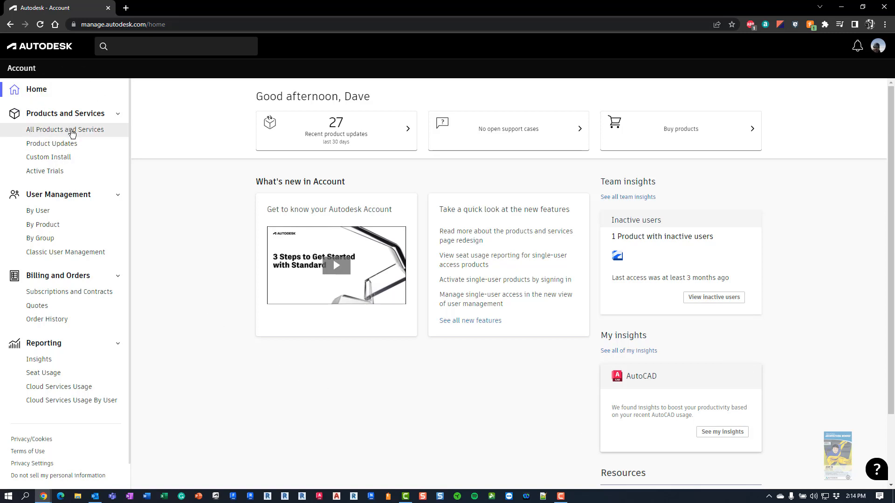
Open All Products and Services and scroll down the product list to Revit
click(73, 134)
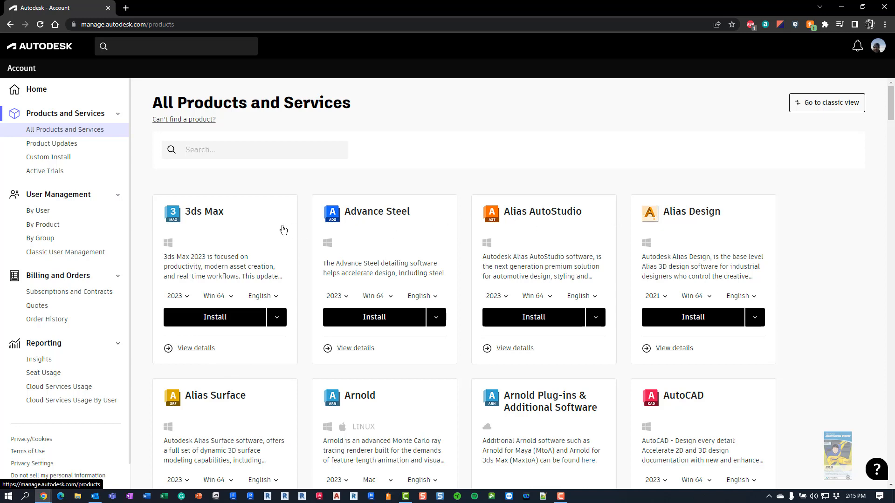
click(832, 110)
click(81, 256)
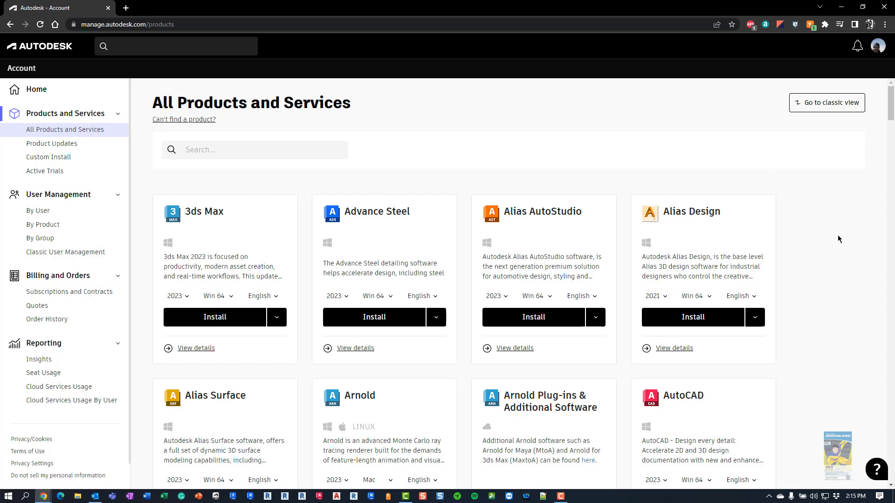
scroll(834, 289, down, 4)
scroll(837, 293, down, 2)
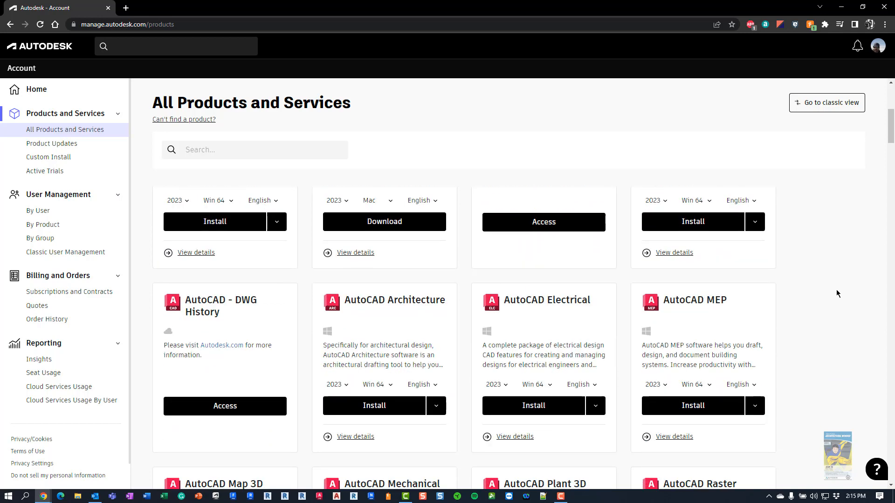
scroll(836, 291, down, 5)
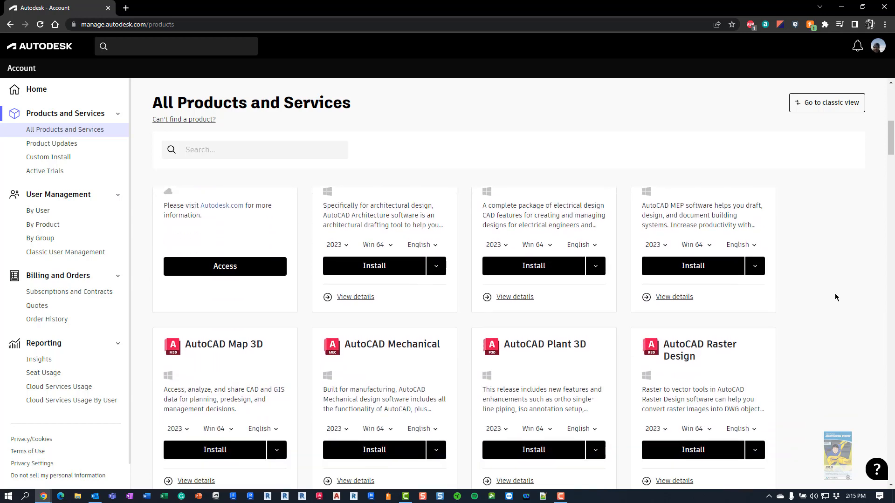
scroll(834, 298, down, 6)
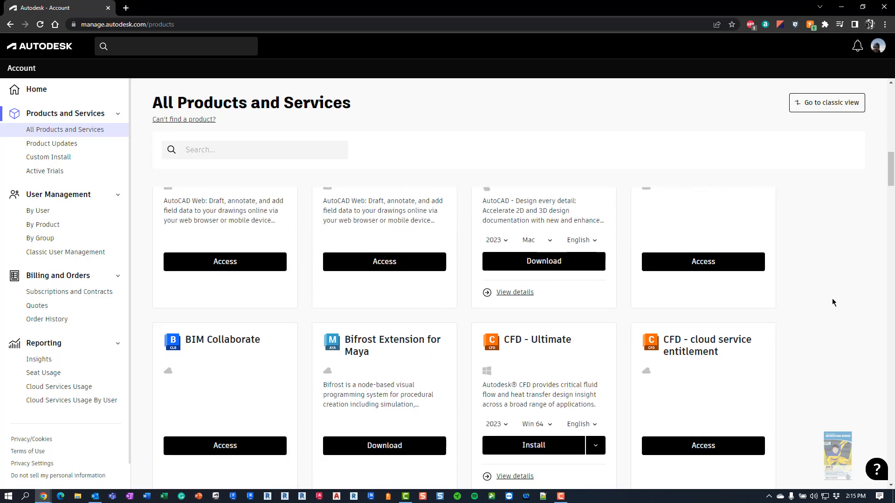
scroll(833, 301, up, 1)
scroll(831, 302, down, 15)
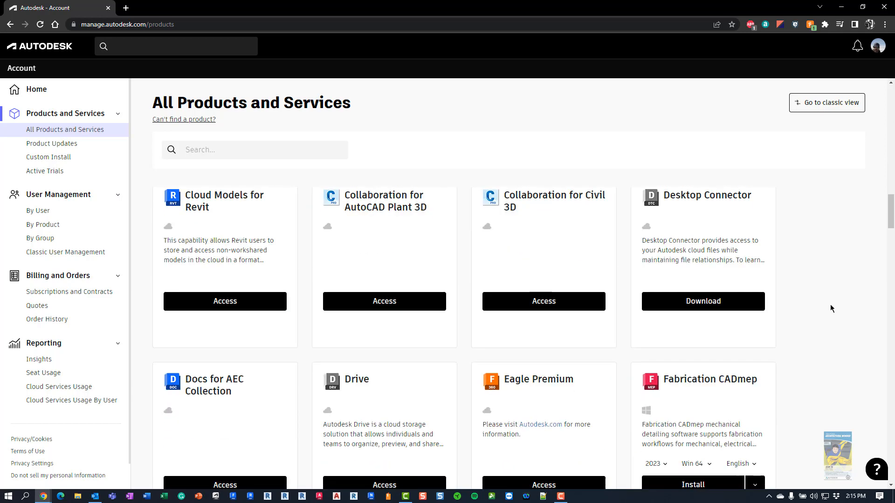
scroll(821, 314, down, 9)
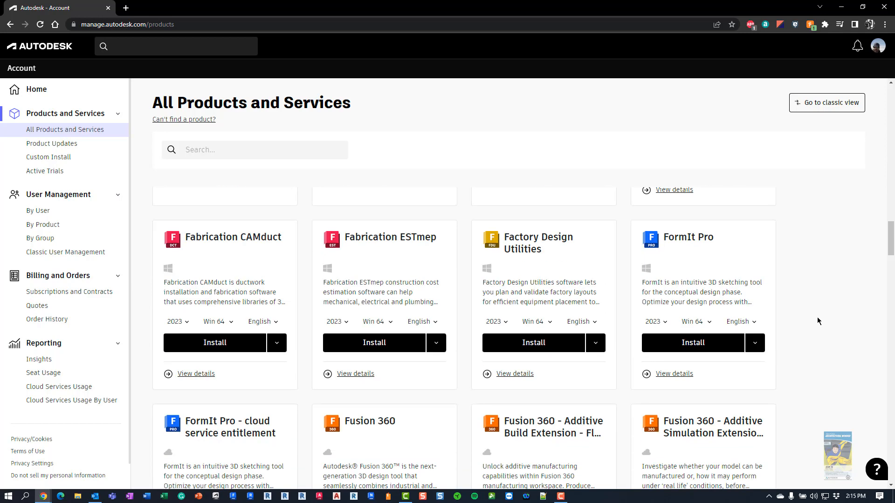
scroll(816, 321, down, 15)
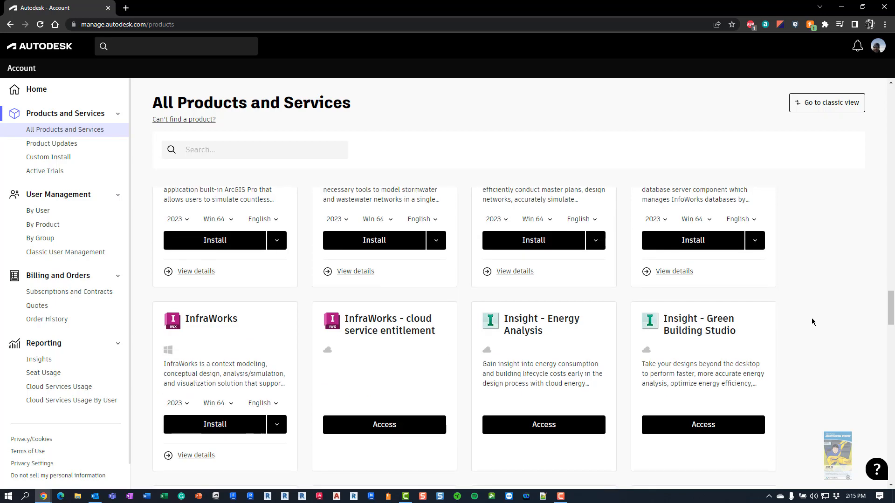
scroll(810, 319, down, 3)
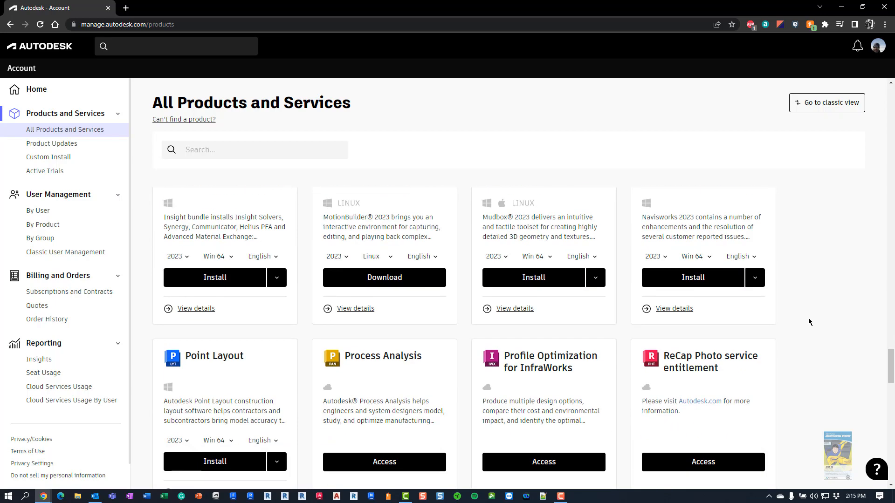
scroll(810, 321, down, 5)
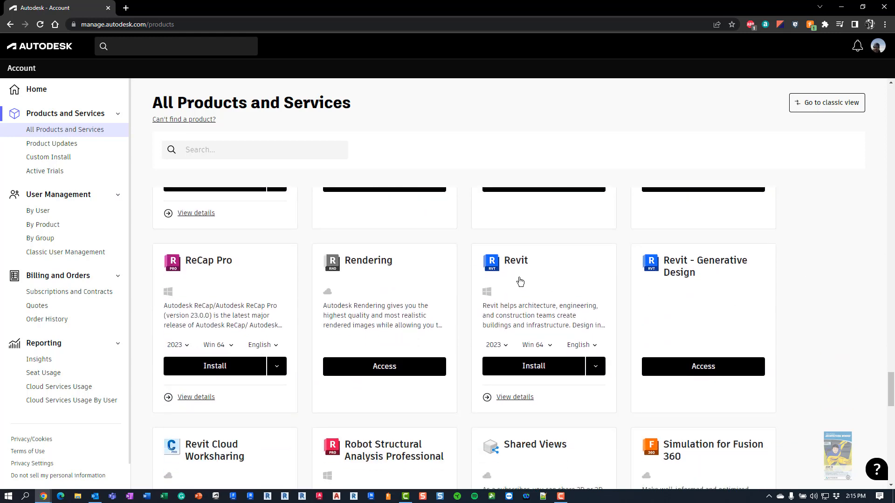
scroll(521, 282, down, 1)
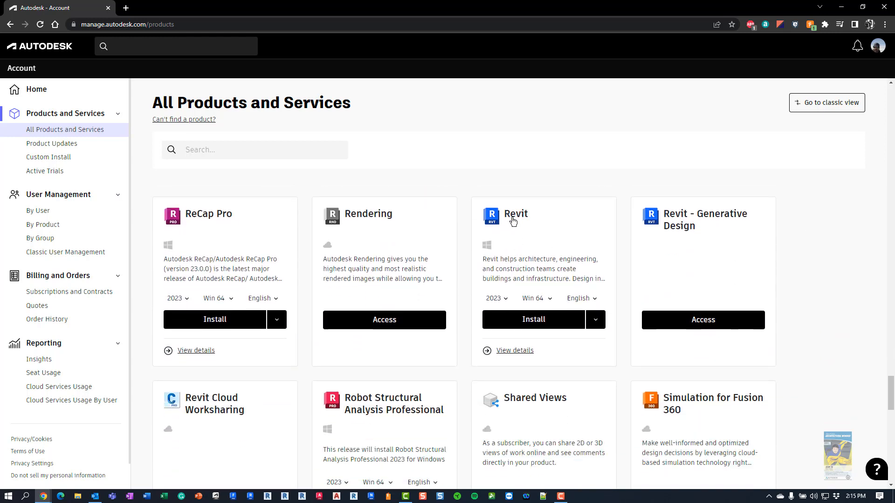
Check Revit's other install options, then open its product details page
click(595, 321)
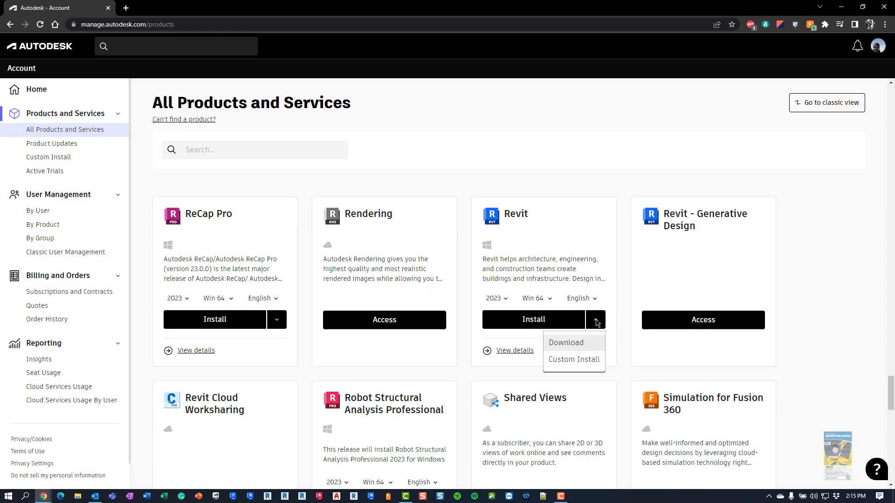
key(Escape)
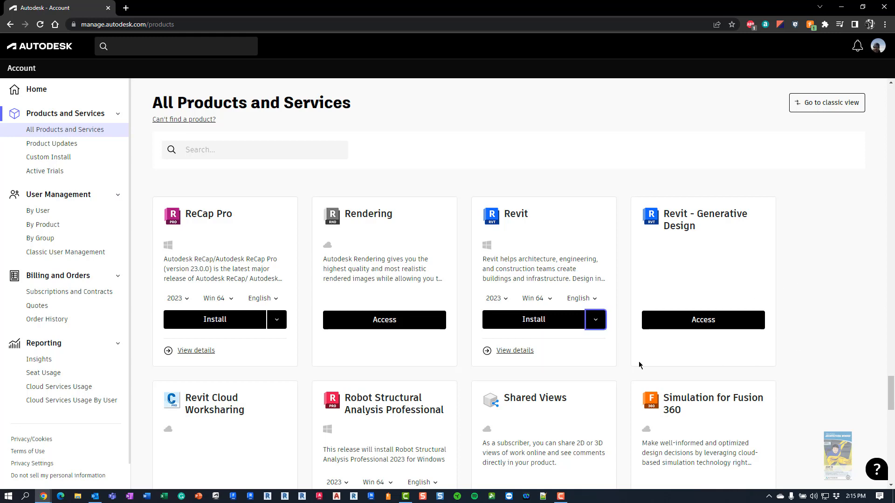
click(513, 355)
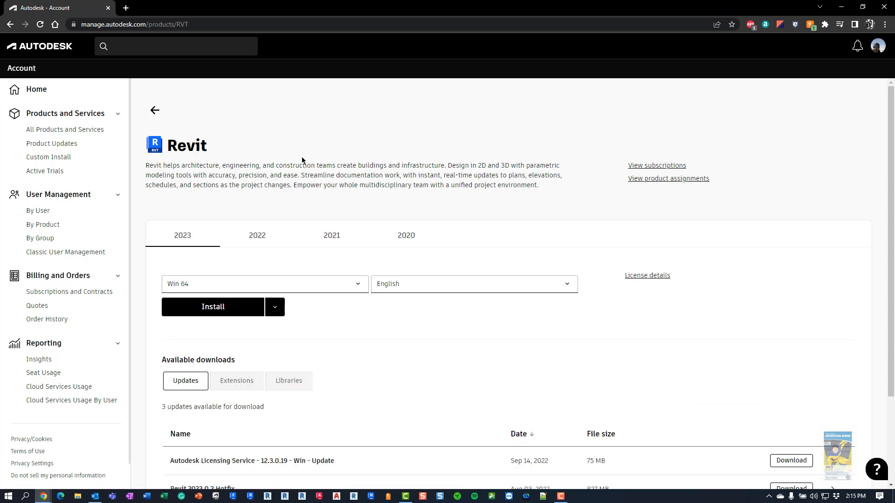
Select the Revit 2021 release with Win 64 and English, then view its license details
scroll(316, 169, down, 2)
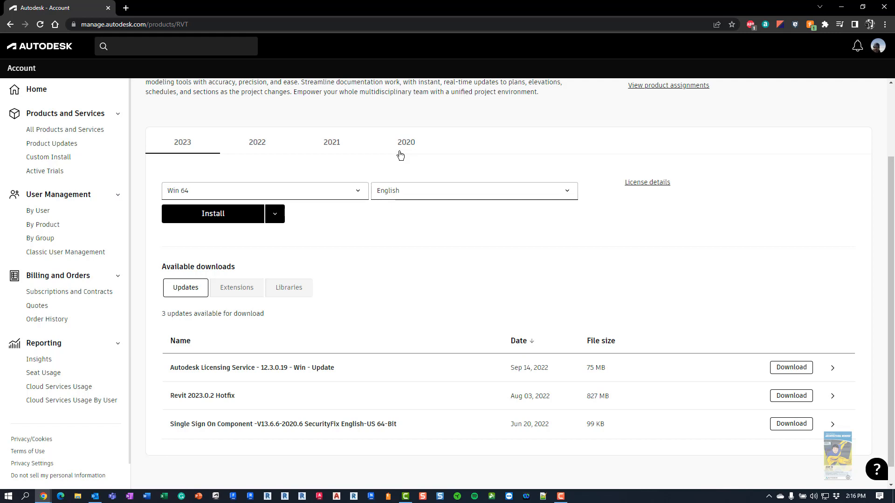
click(329, 146)
click(329, 146)
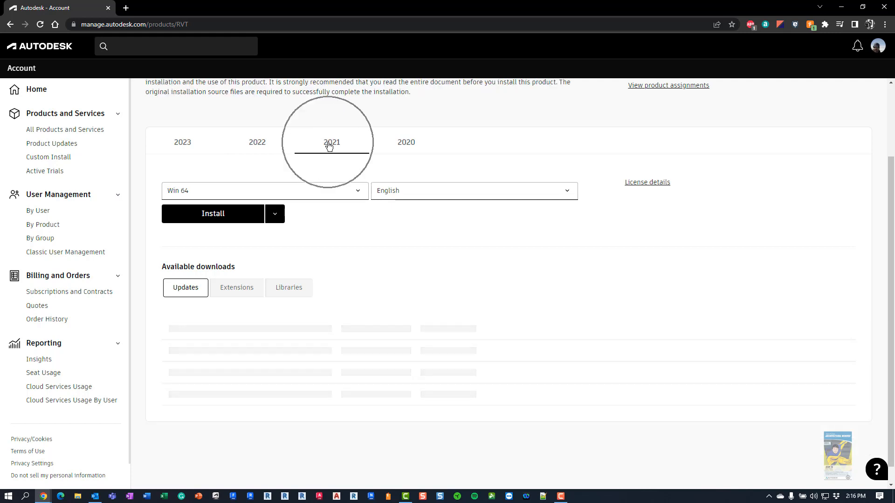
click(332, 192)
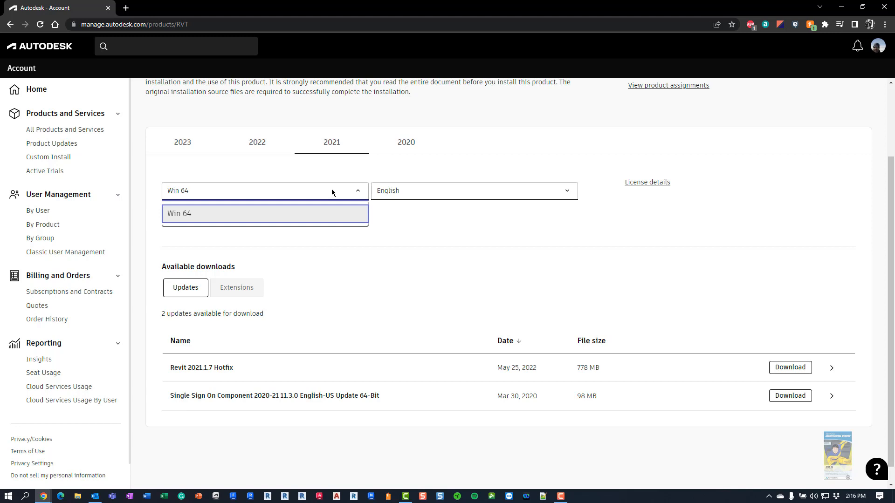
click(358, 192)
click(409, 193)
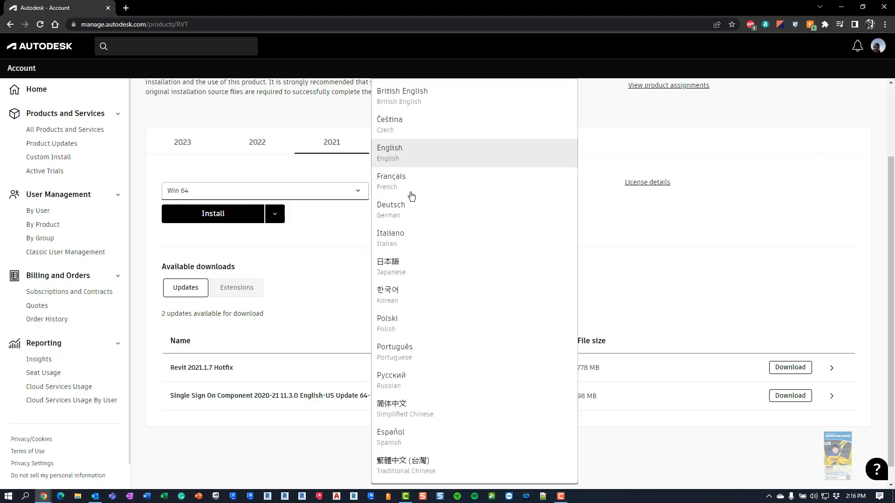
click(395, 154)
click(749, 187)
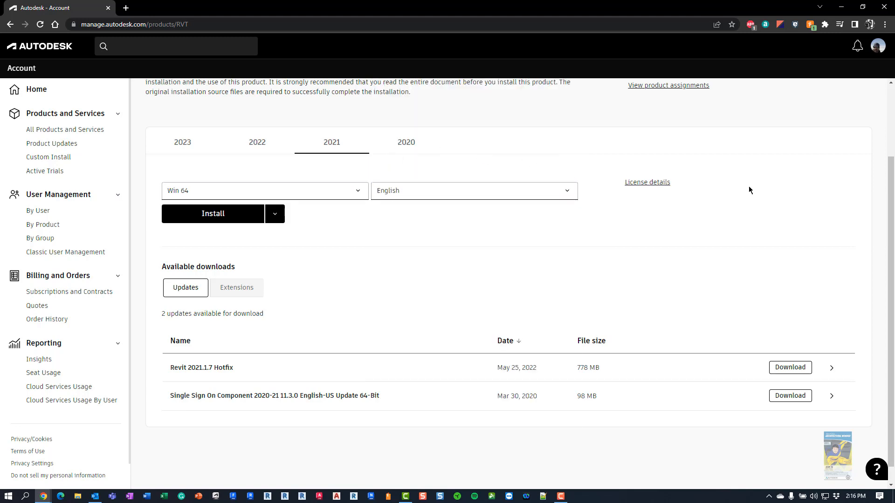
click(656, 184)
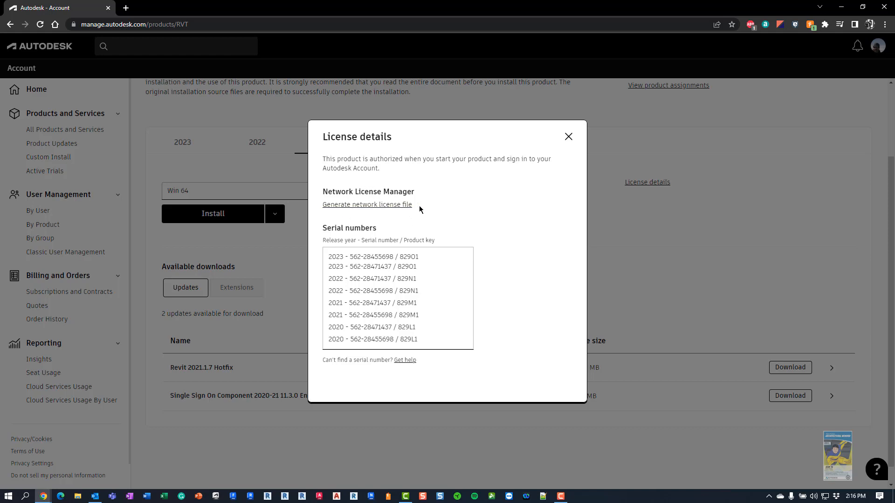
Close the License details dialog to return to the Revit 2021 Win 64 English install page
click(569, 137)
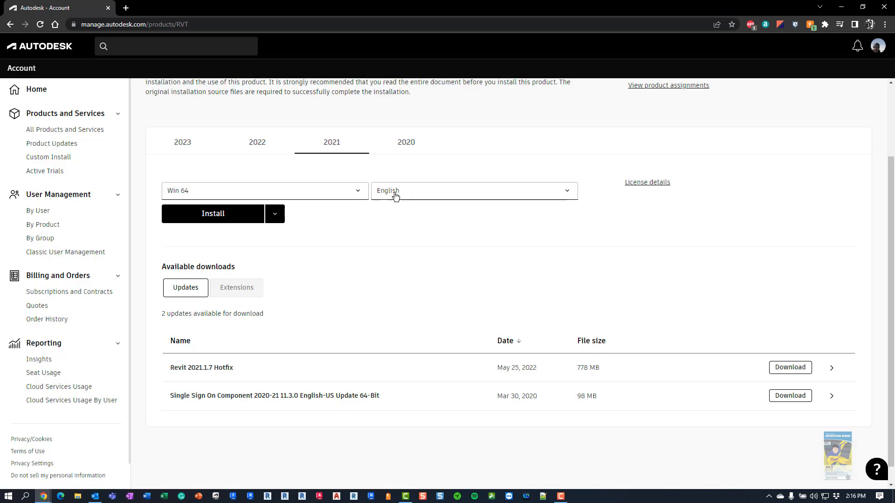
click(221, 219)
Download the Revit 2021 Win 64 English installer file and check it in the download bar
click(279, 217)
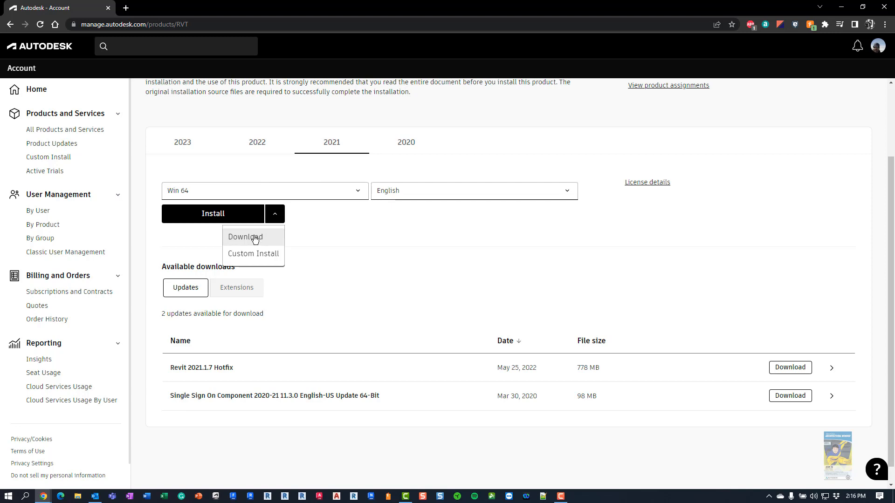
click(254, 238)
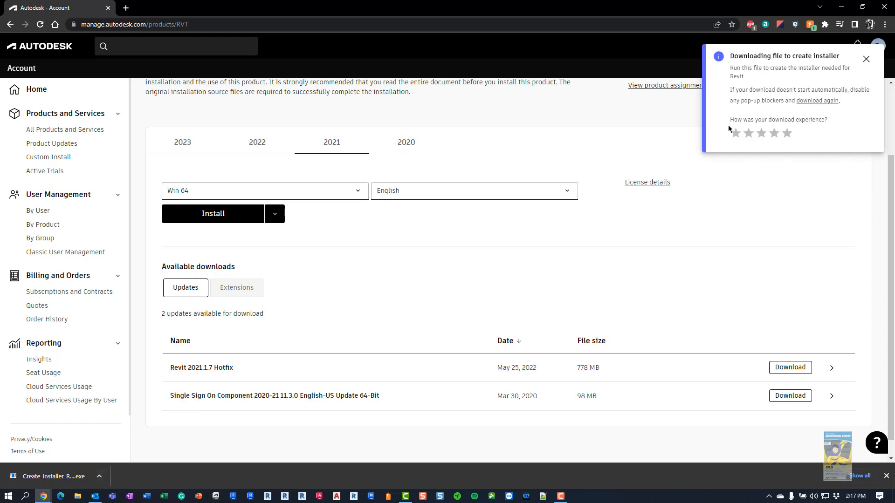
click(866, 60)
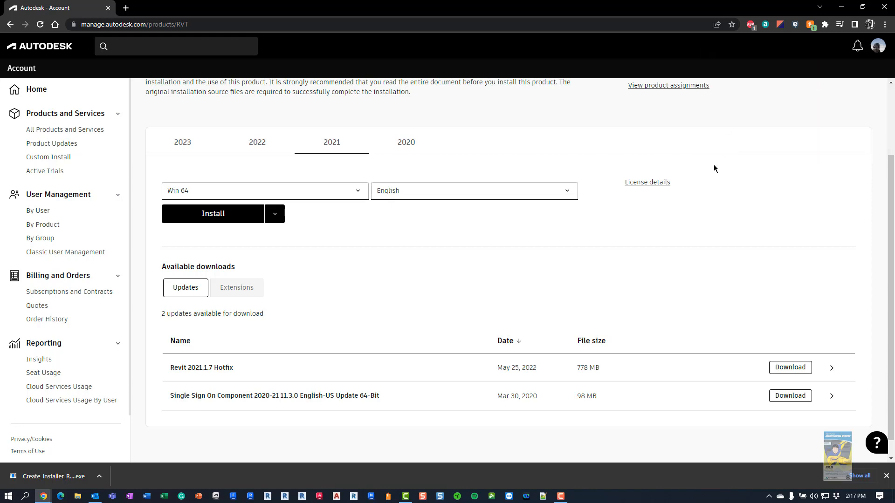
click(105, 477)
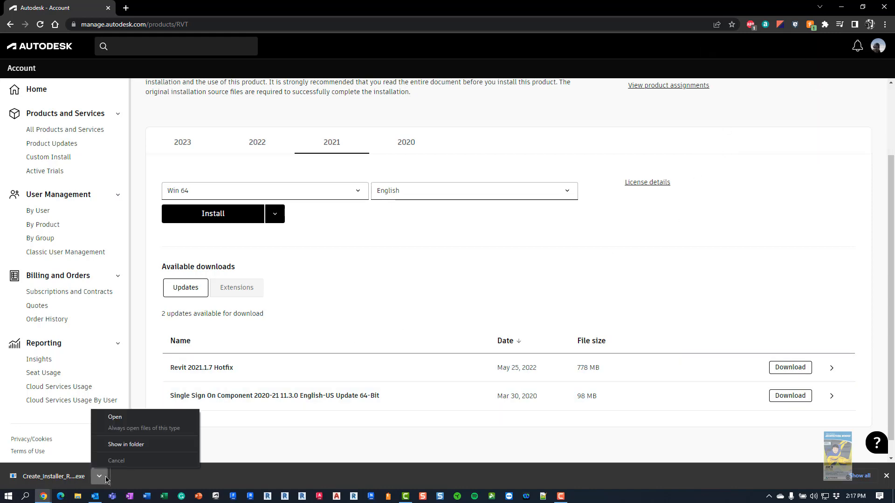
click(125, 445)
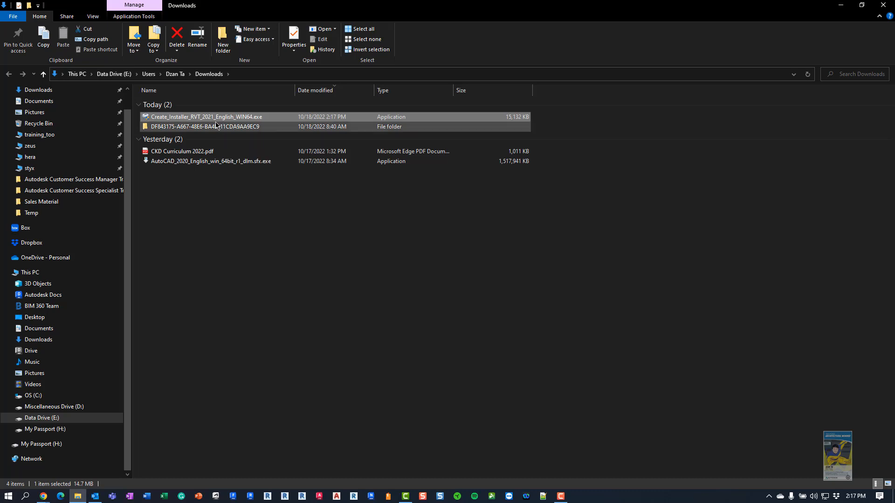
click(883, 5)
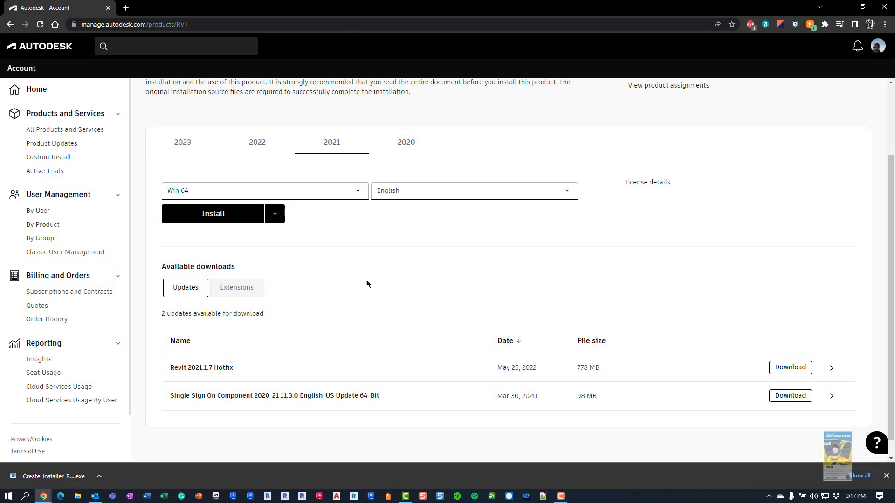
Switch to the Revit 2023 release and download its Win 64 English installer file
scroll(366, 281, up, 2)
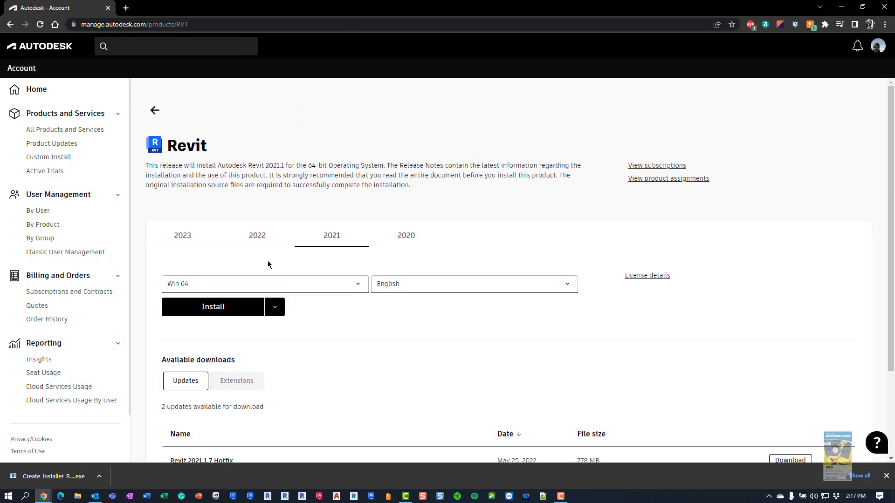
click(183, 238)
scroll(408, 335, down, 1)
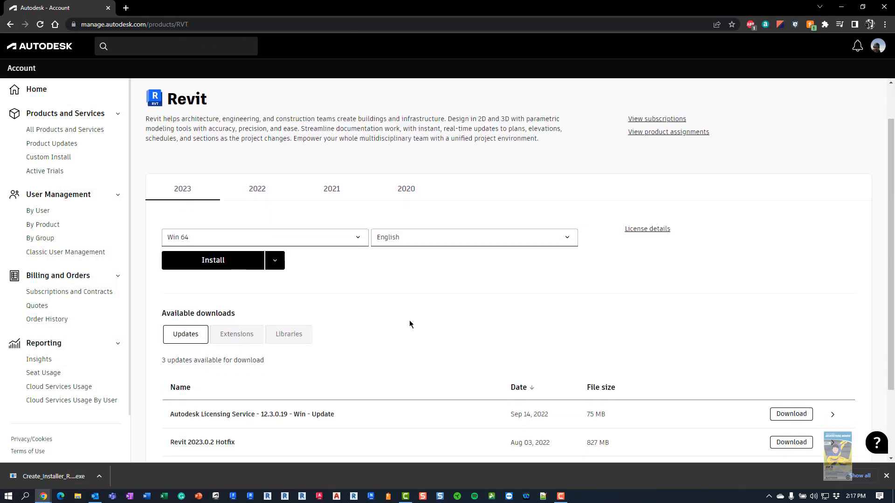
click(275, 260)
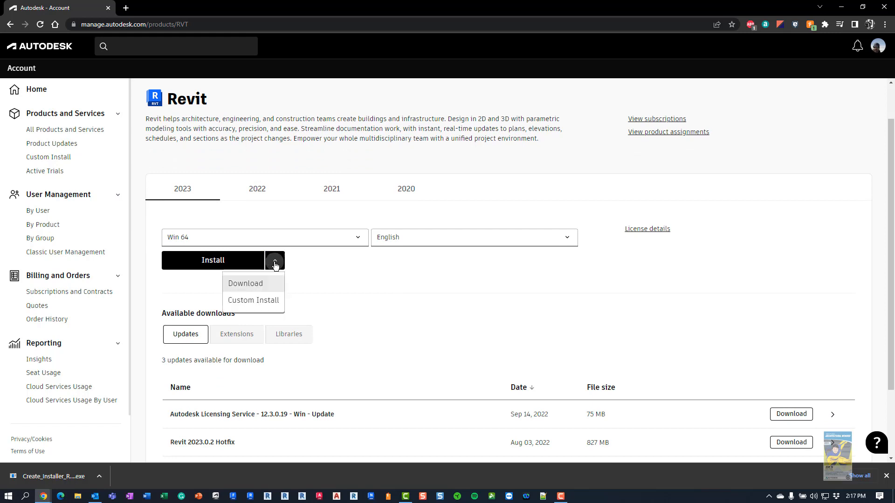
click(249, 288)
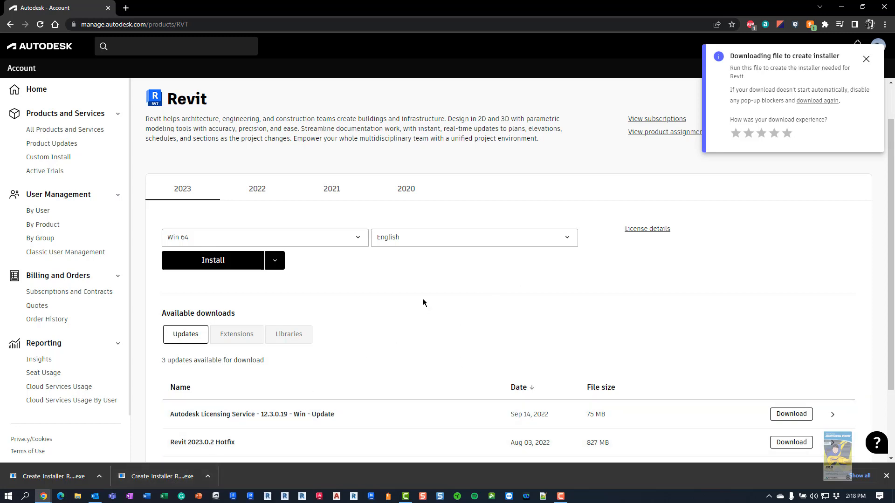
scroll(400, 312, down, 1)
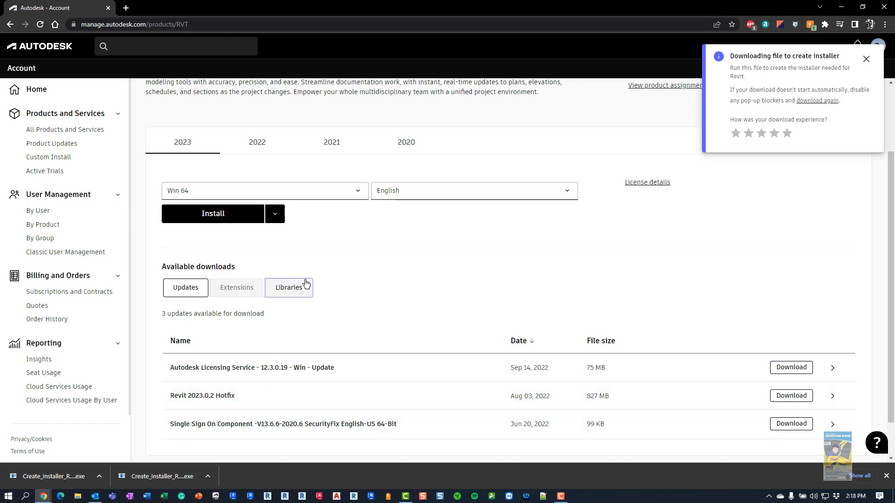
scroll(309, 275, up, 2)
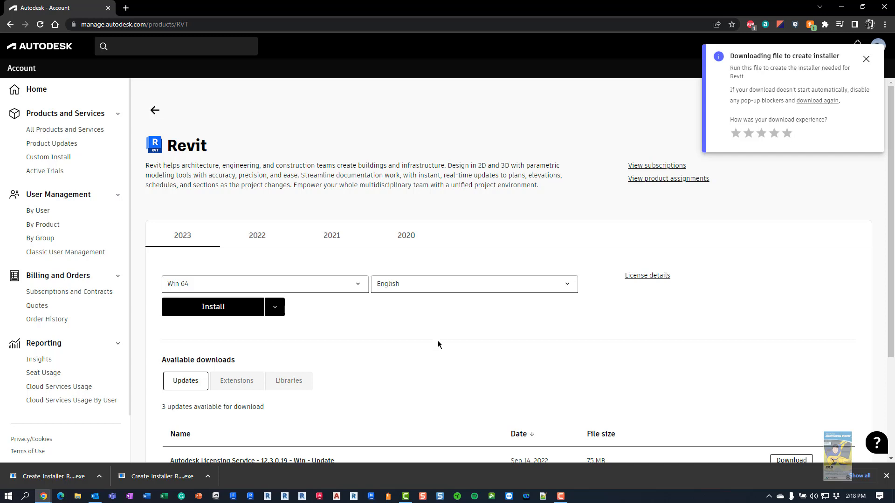
click(8, 496)
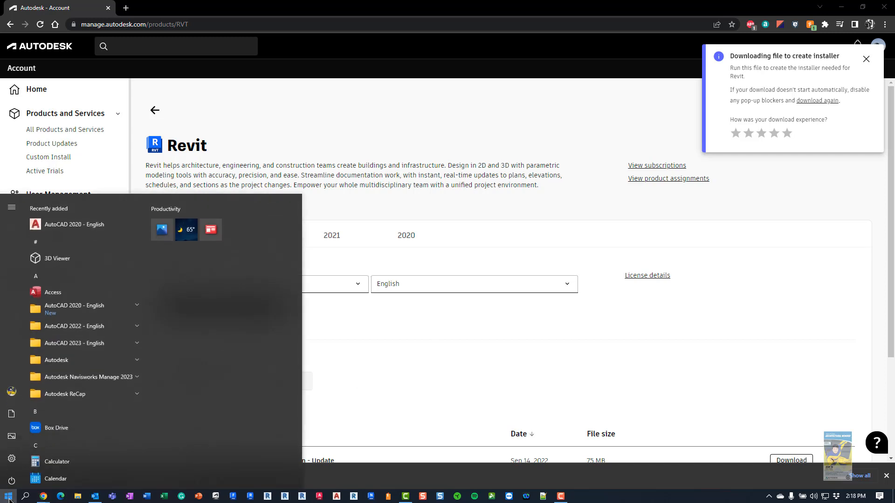
click(81, 354)
scroll(81, 354, down, 1)
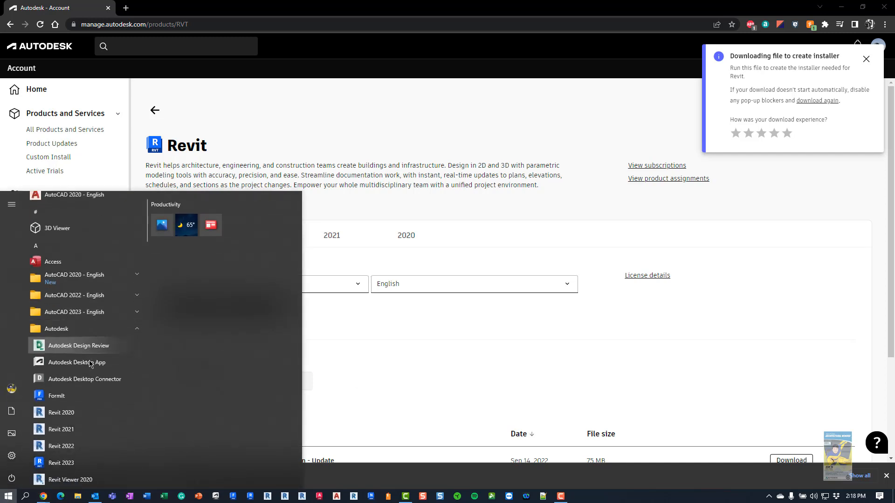
click(95, 344)
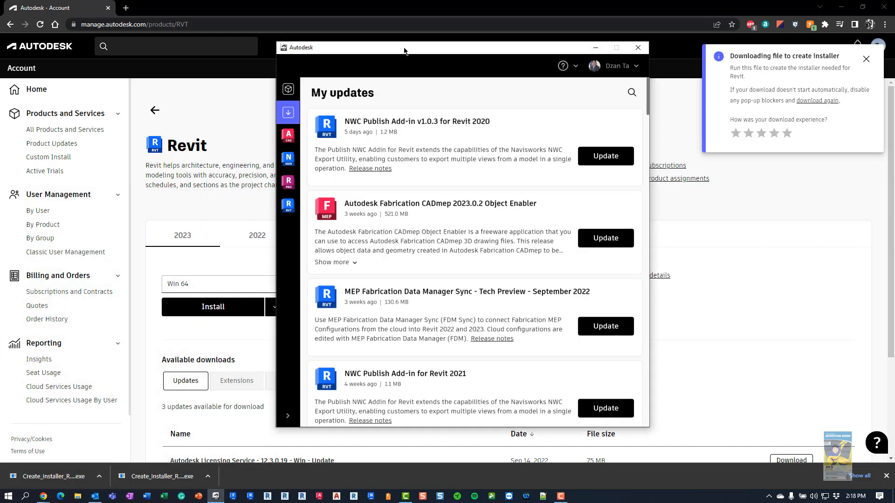
drag(399, 51, 384, 58)
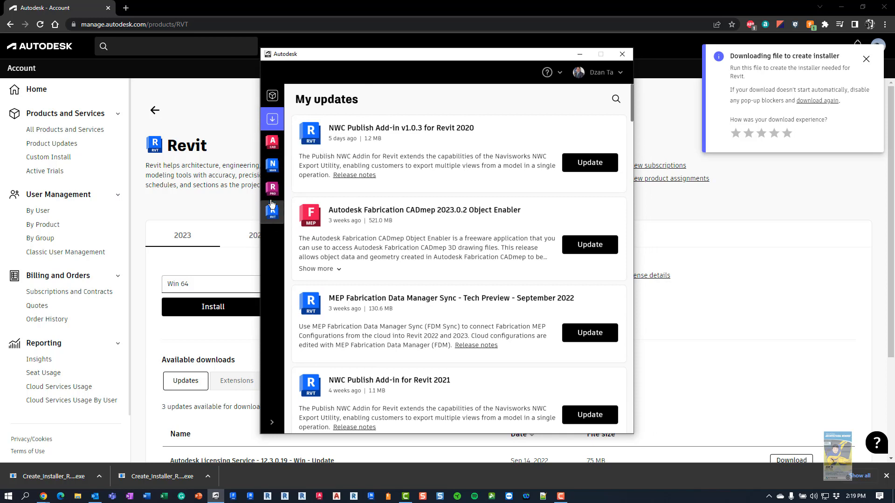
click(273, 121)
scroll(491, 344, down, 4)
scroll(490, 340, down, 7)
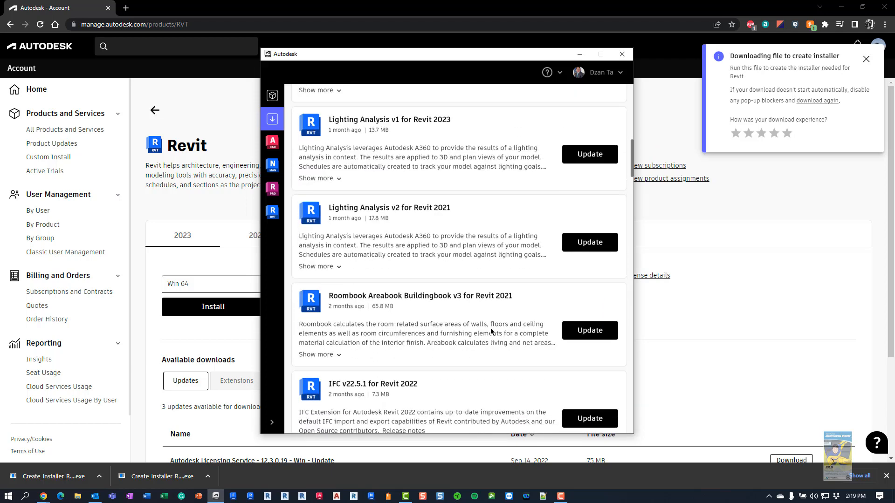
scroll(491, 330, down, 6)
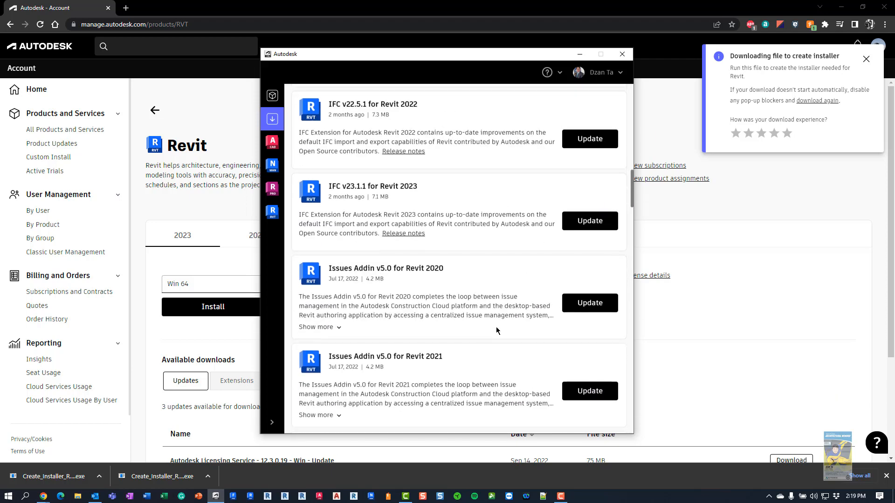
scroll(496, 326, up, 5)
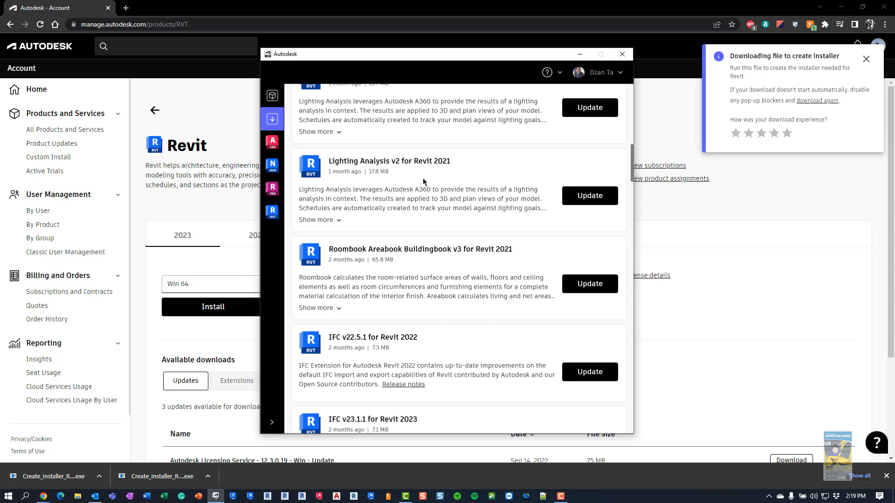
click(621, 55)
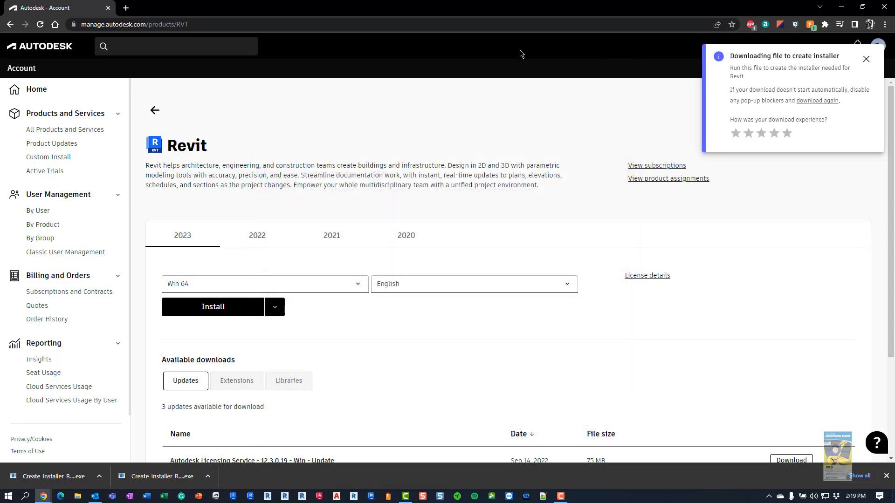
Look through Product Updates, Custom Install and Active Trials, then open User Management By User
click(63, 148)
click(63, 148)
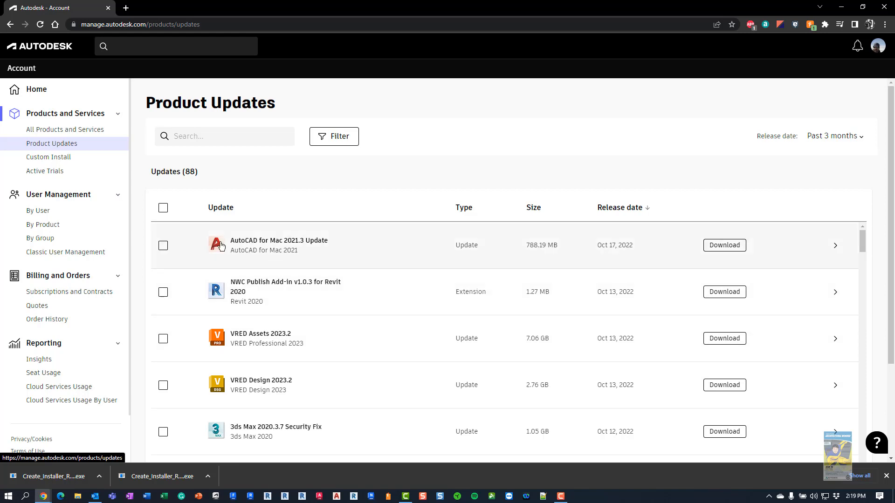
click(68, 161)
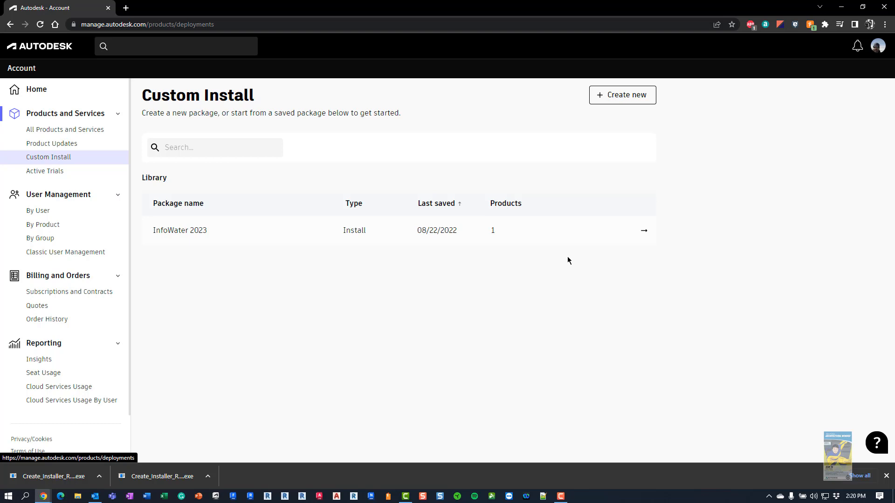
click(55, 179)
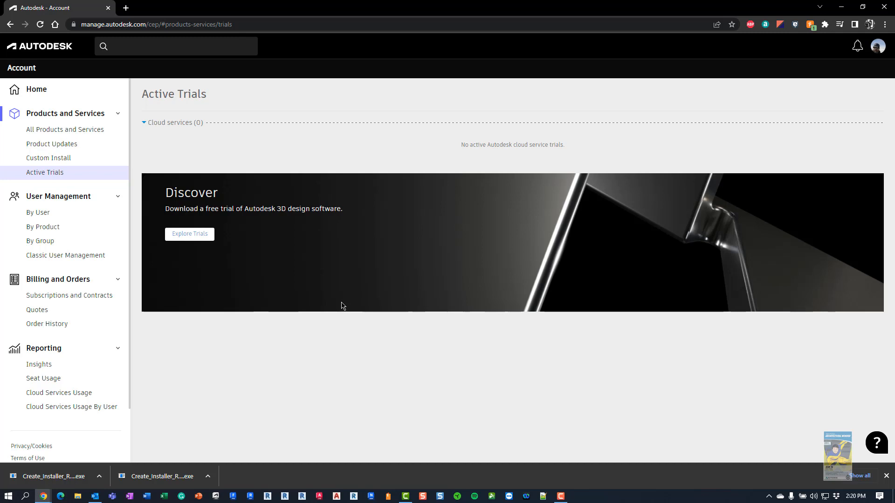
click(39, 214)
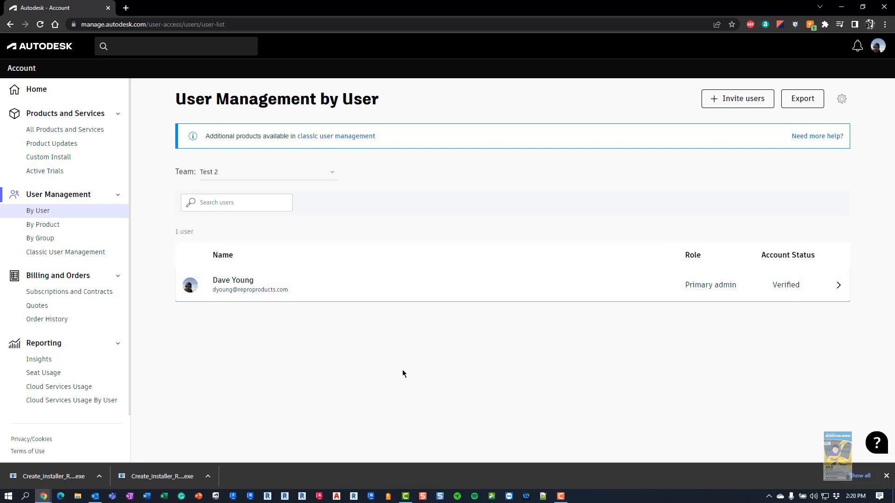
Start a user invitation and enter the new person's first name, last name and e-mail address
click(740, 106)
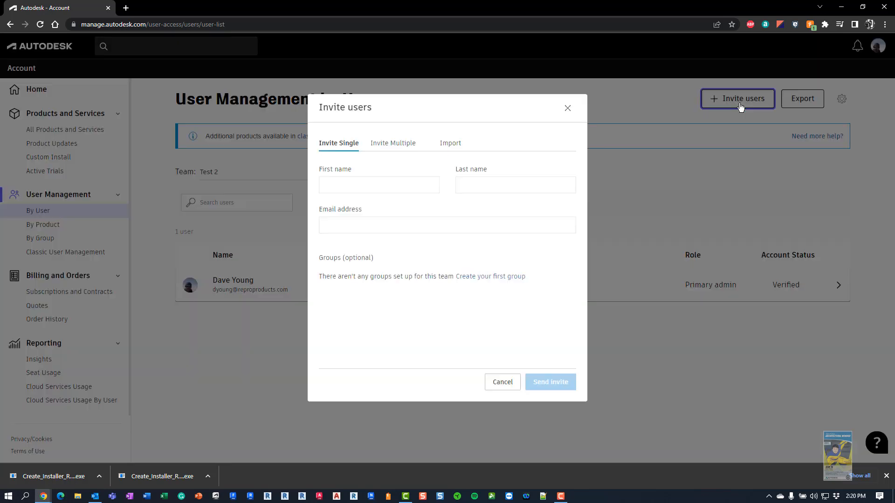
click(362, 184)
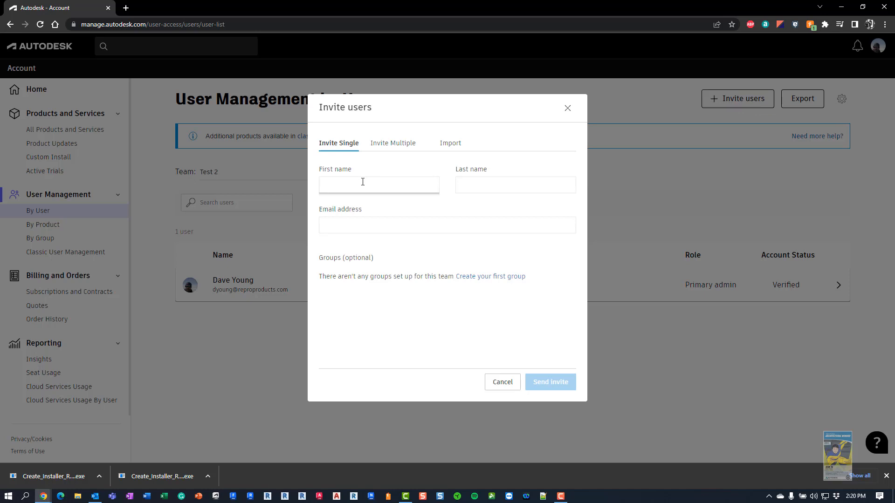
key(Tab)
key(Tab)
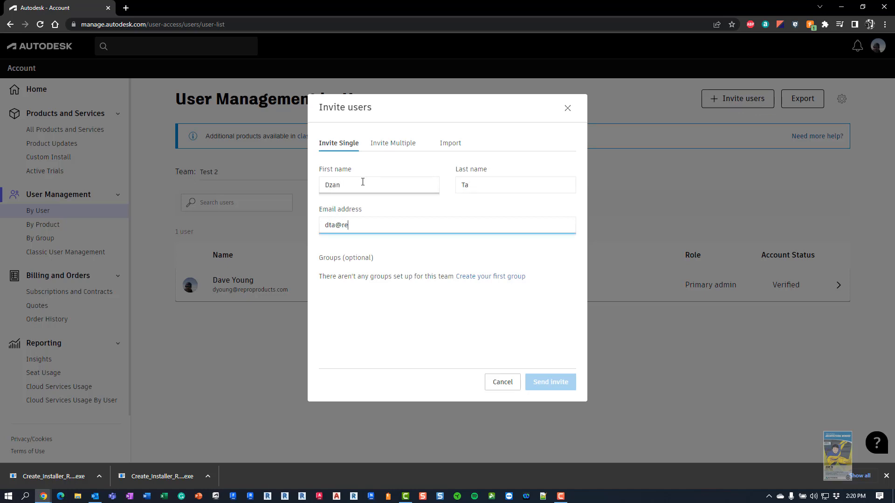
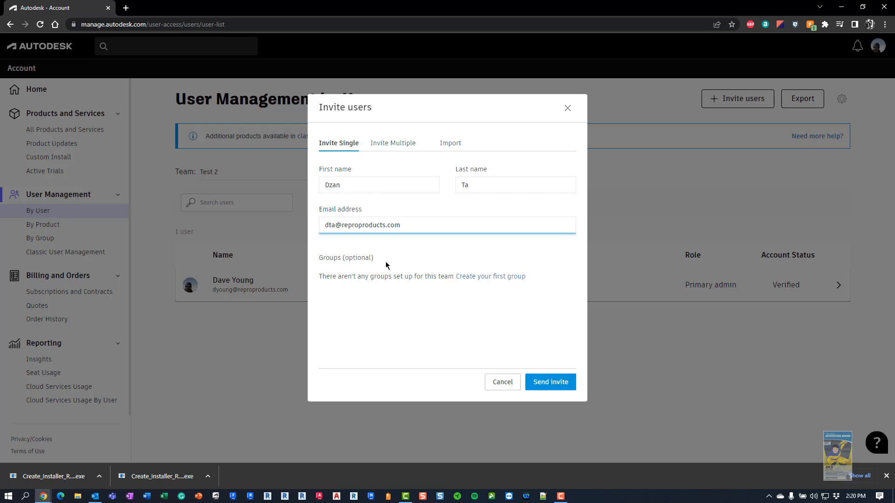
Preview the Multiple and Import invite tabs, then send the single-user invitation
click(400, 148)
click(428, 185)
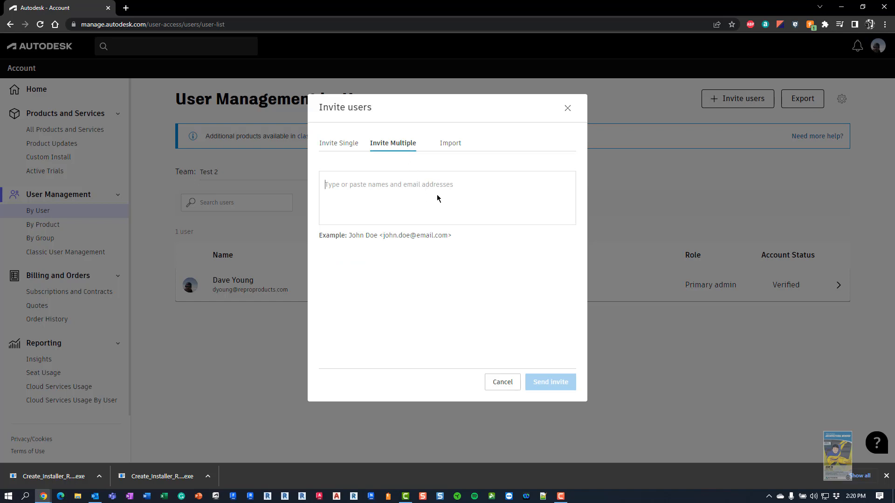
click(455, 143)
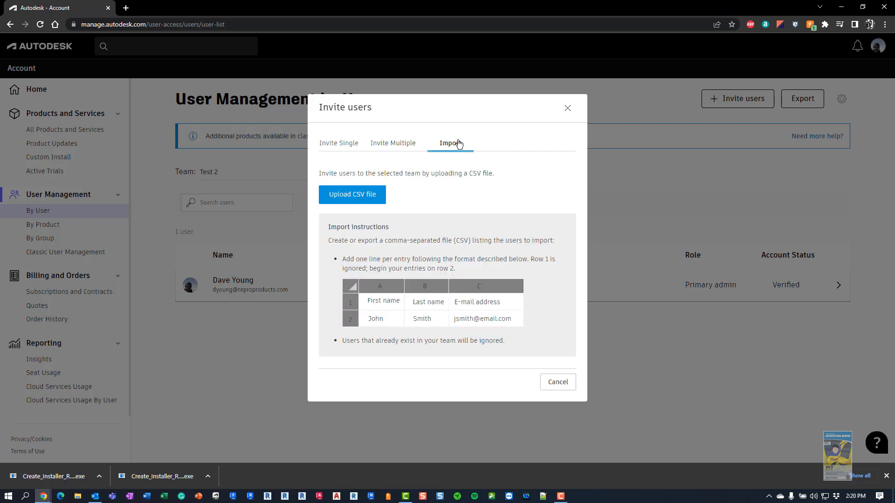
click(347, 144)
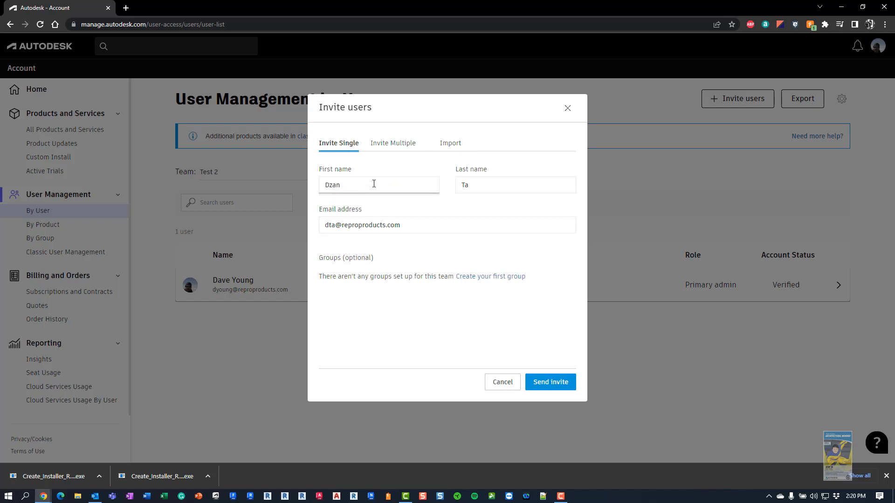
click(551, 383)
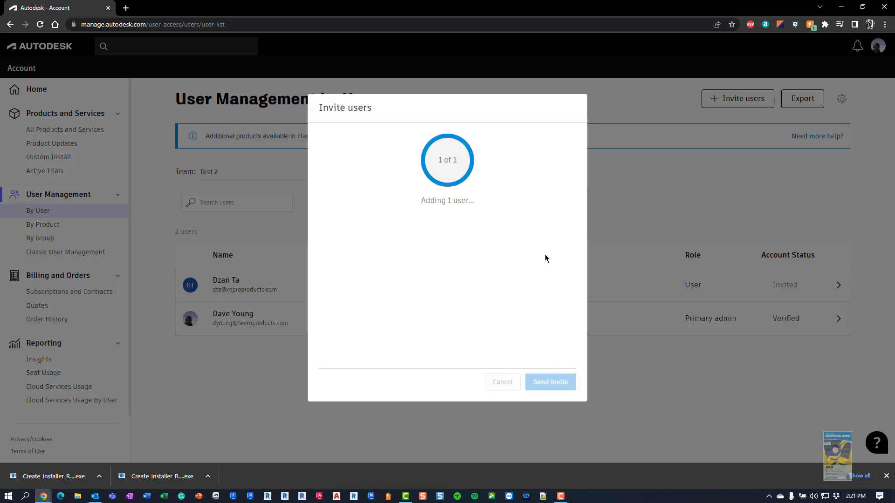
click(560, 383)
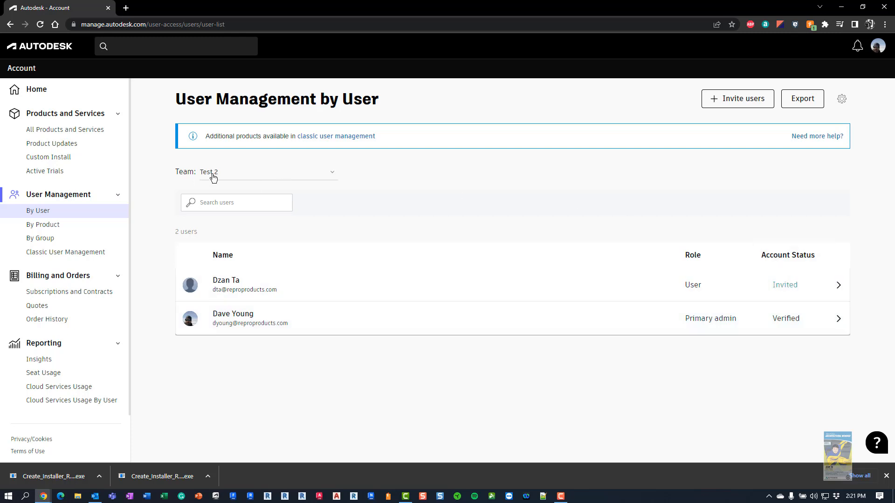
In By Product view, show the Test team's products, then the main team's, and list its users
click(52, 225)
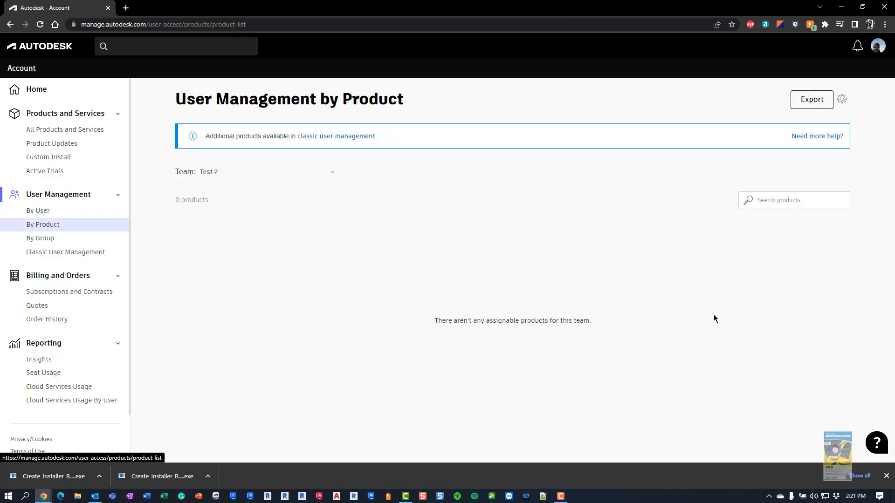
click(295, 172)
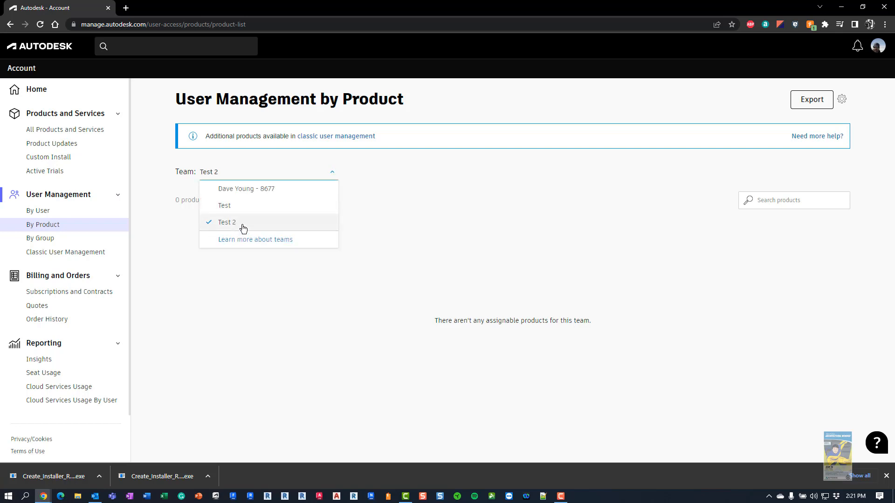
click(230, 206)
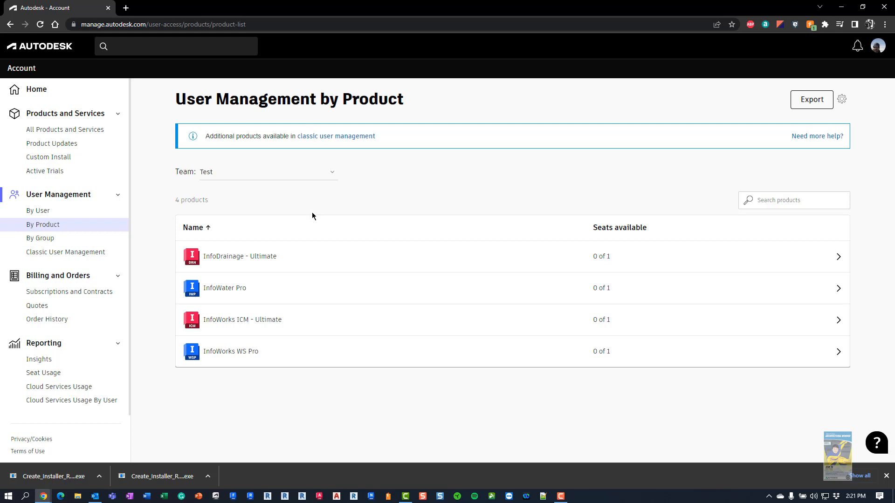
click(272, 176)
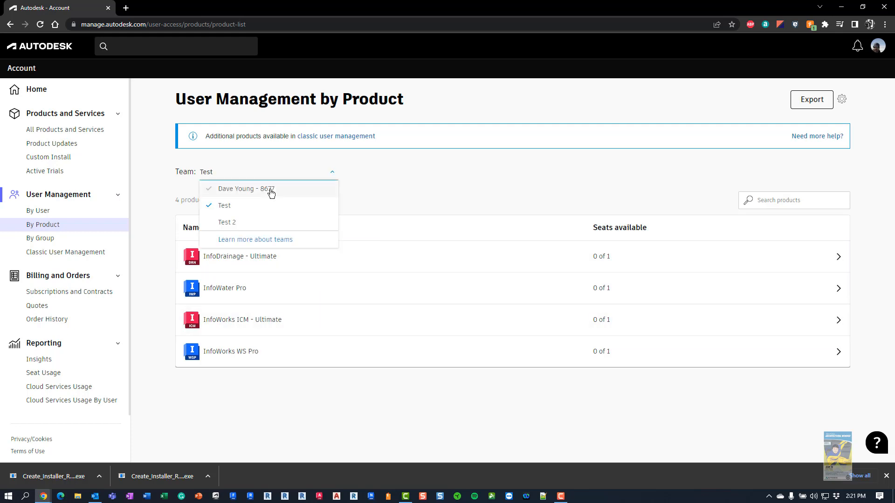
click(270, 191)
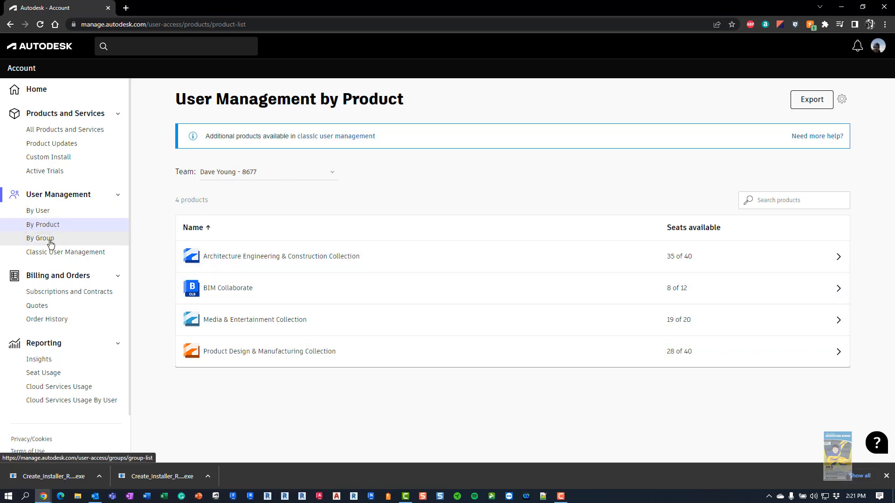
click(46, 211)
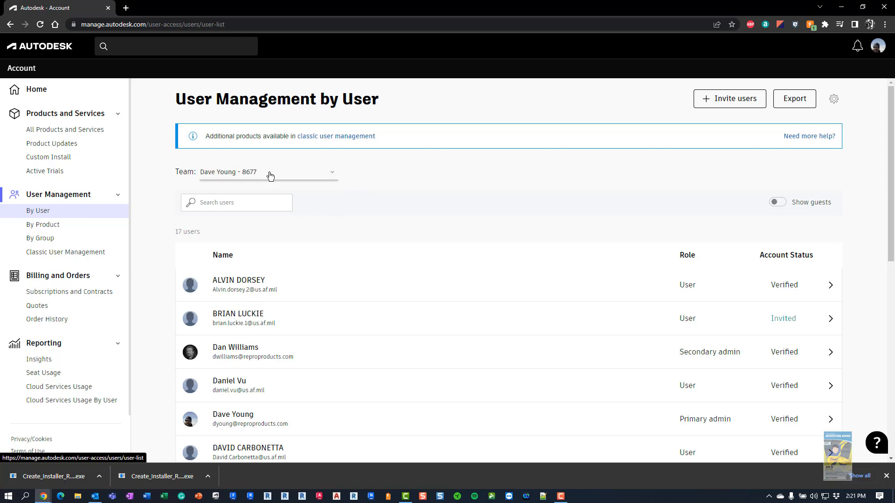
Switch the Team view to Test 2 to confirm the Verified user, view By Group, then open Classic User Management
scroll(415, 243, down, 2)
scroll(398, 351, up, 2)
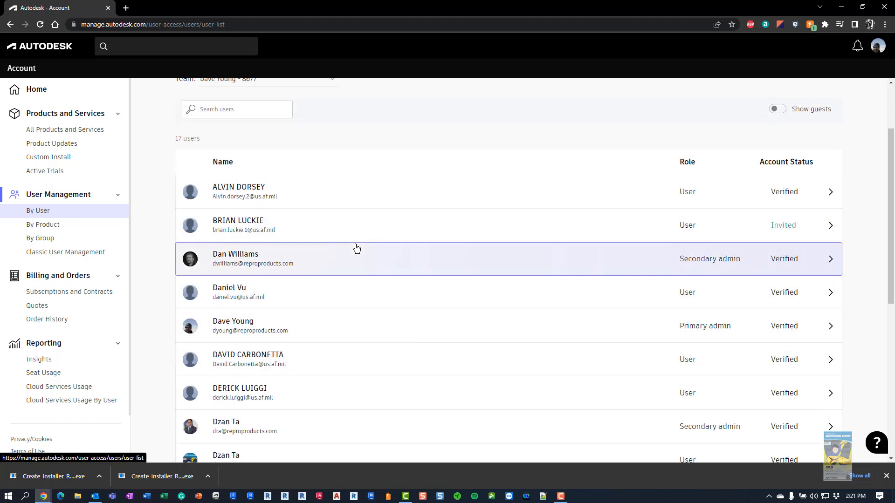
click(323, 177)
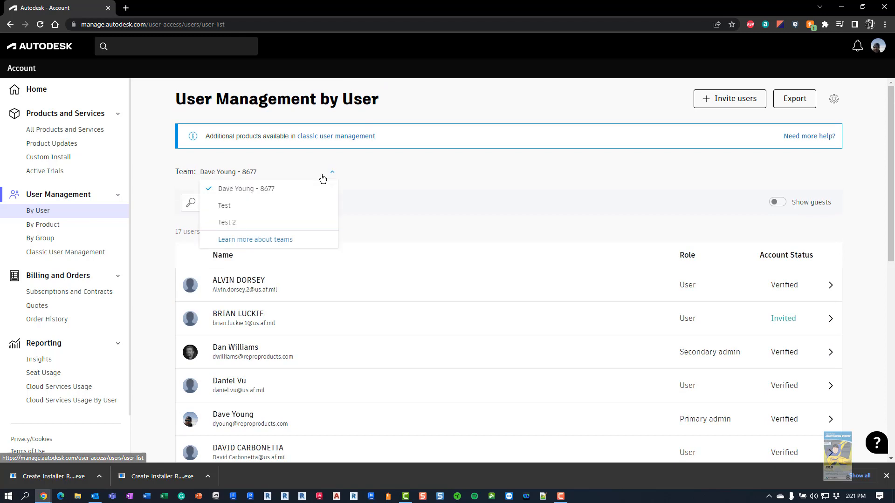
click(227, 222)
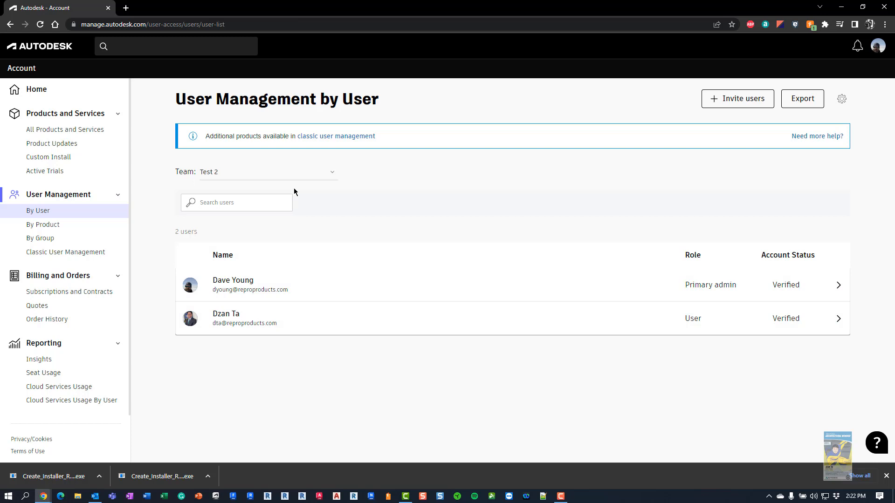
click(45, 242)
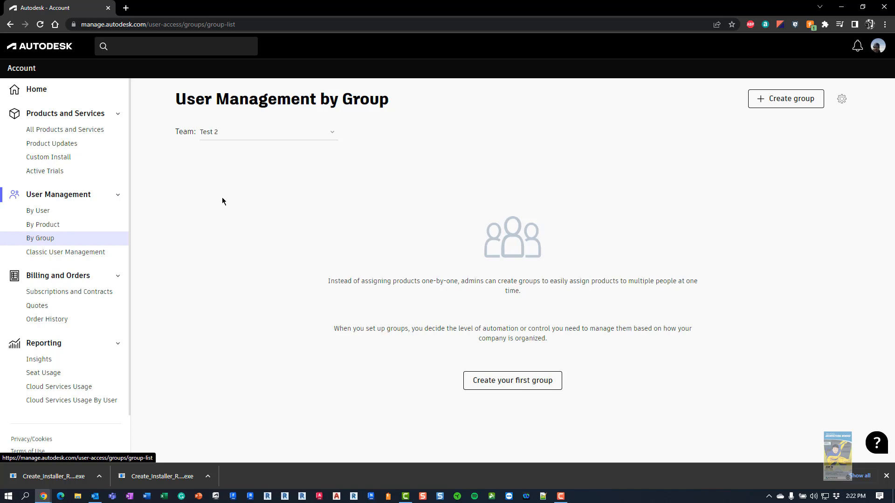
click(73, 255)
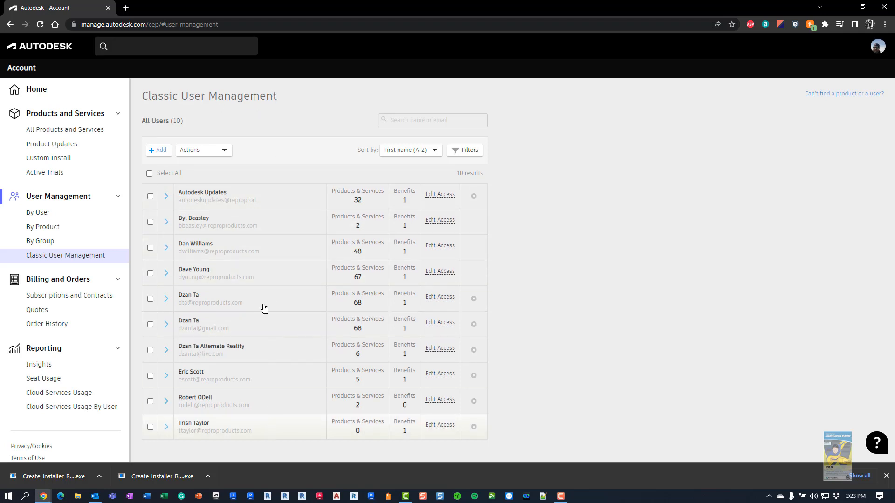
Save the new user's product access assignments, then open Subscriptions and Contracts
click(218, 305)
click(436, 301)
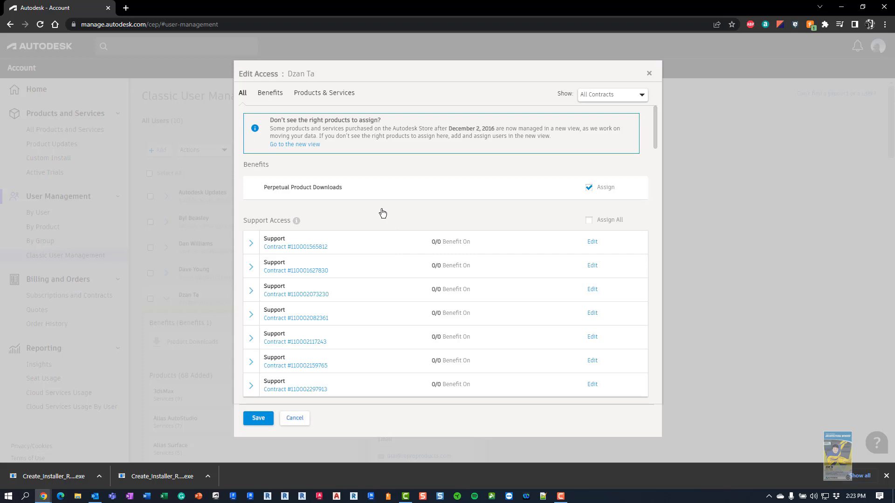
scroll(383, 220, down, 3)
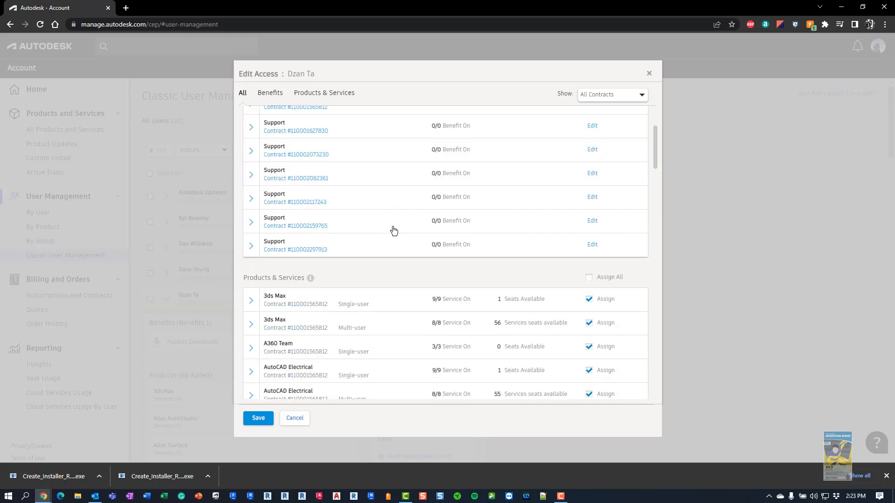
scroll(380, 224, down, 1)
scroll(381, 224, down, 2)
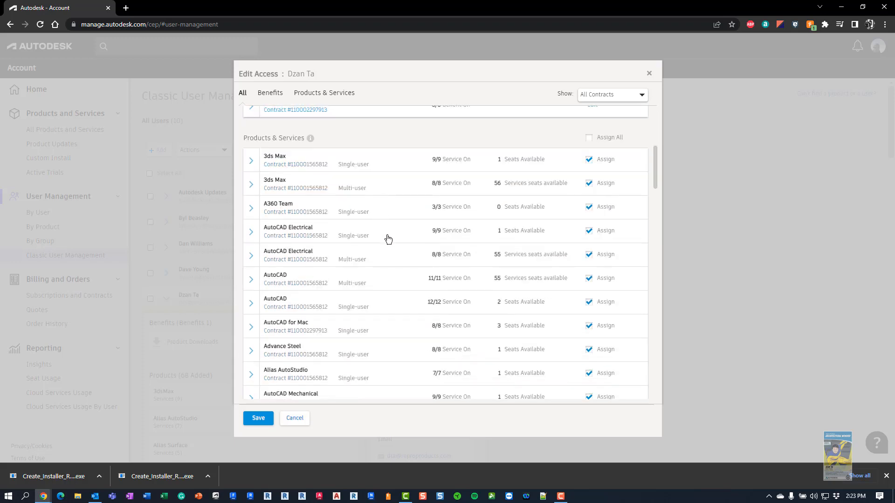
scroll(385, 240, down, 4)
scroll(389, 246, down, 8)
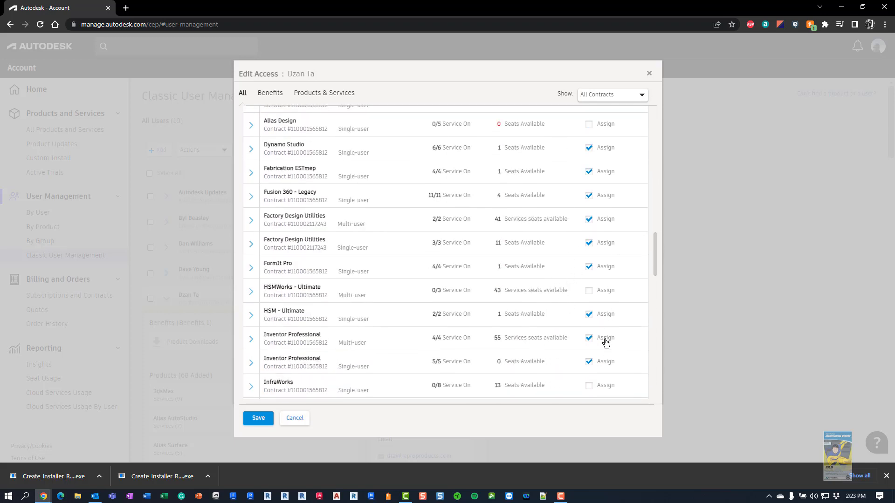
scroll(599, 311, down, 3)
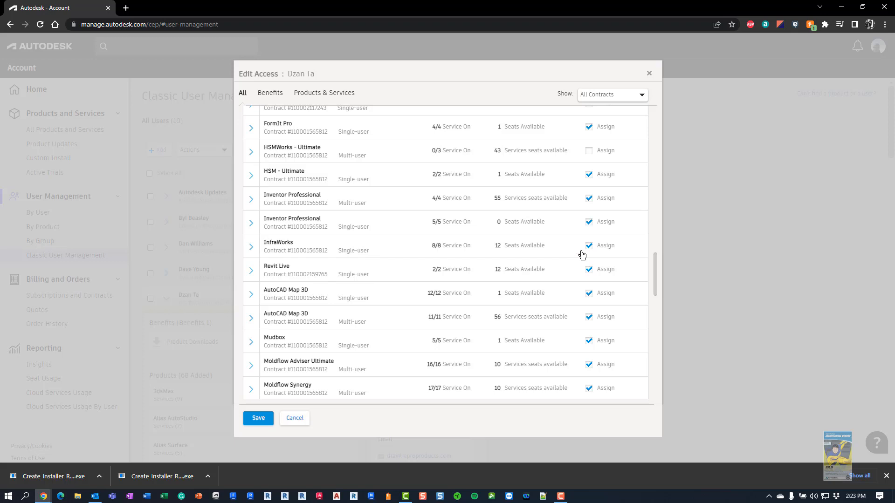
click(258, 418)
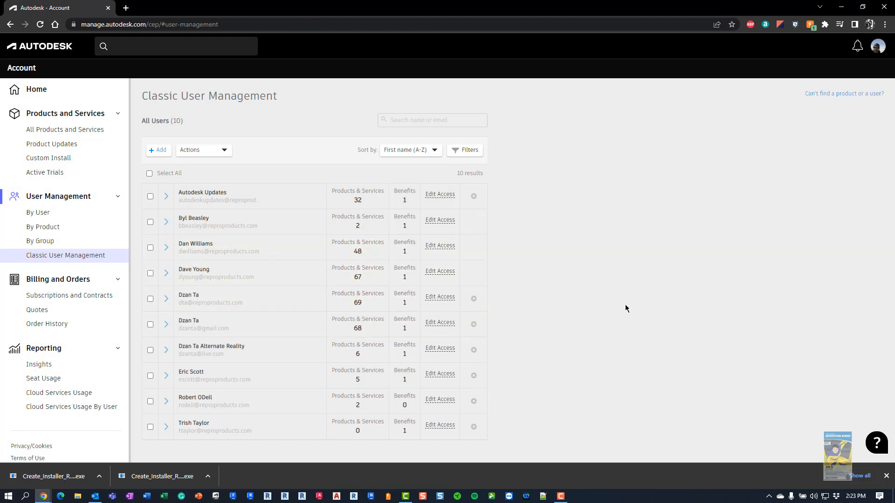
click(70, 296)
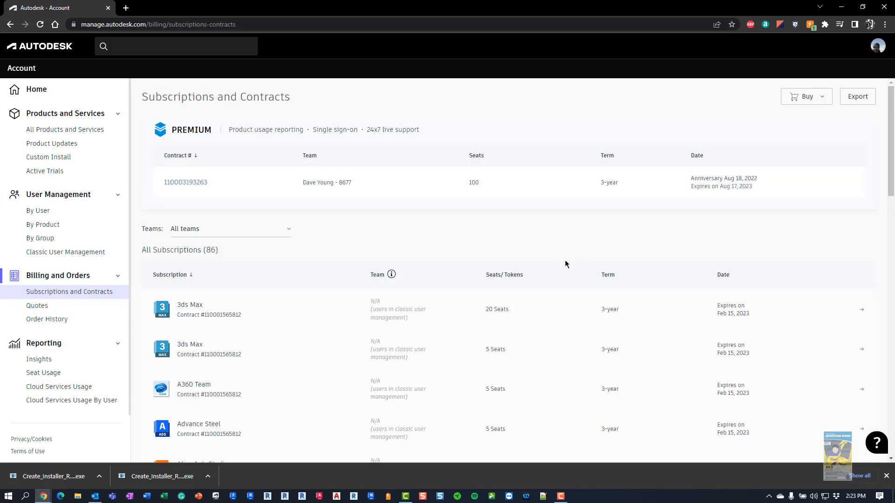
Scroll the subscriptions, check the empty Quotes and Order History pages, then open team Insights
scroll(555, 316, down, 1)
scroll(554, 320, down, 4)
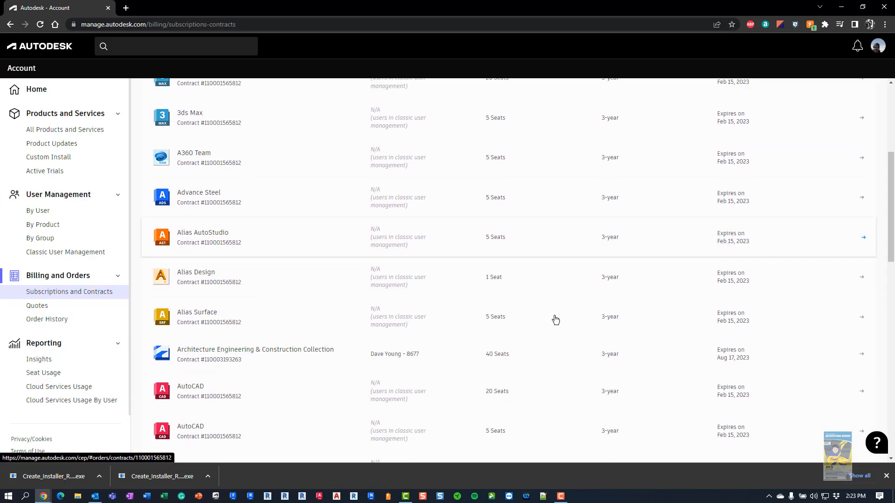
scroll(559, 279, down, 3)
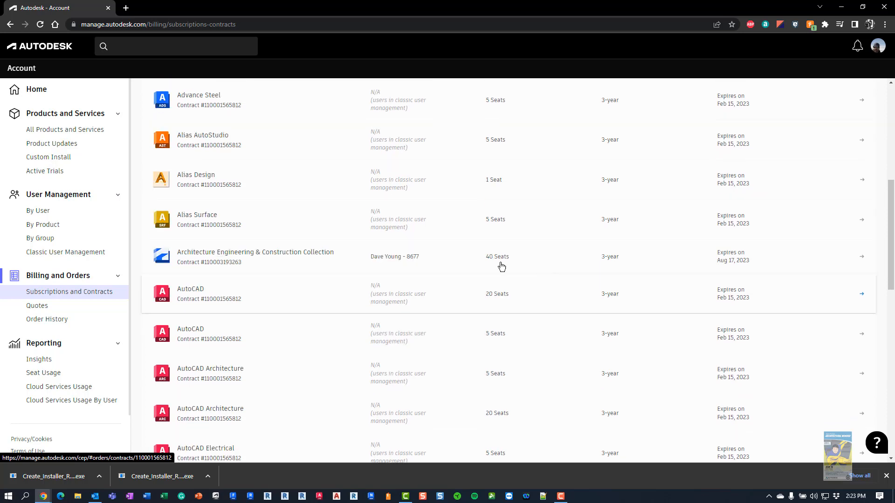
scroll(294, 301, down, 13)
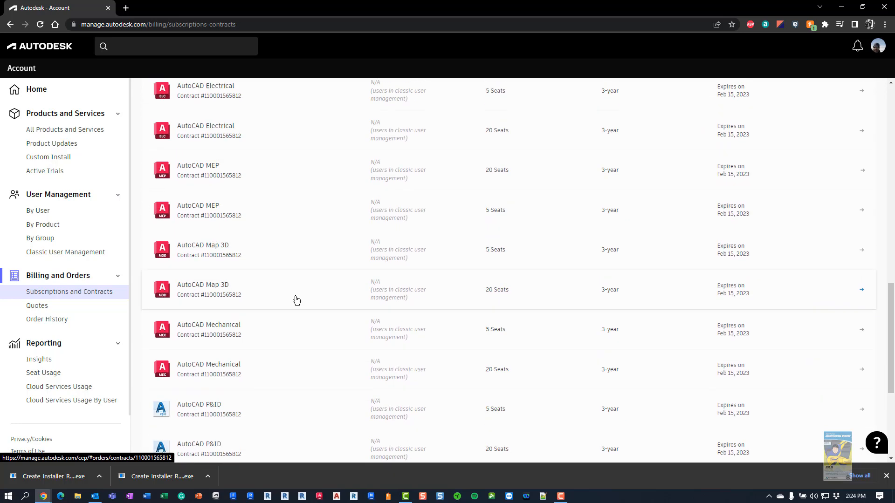
click(37, 306)
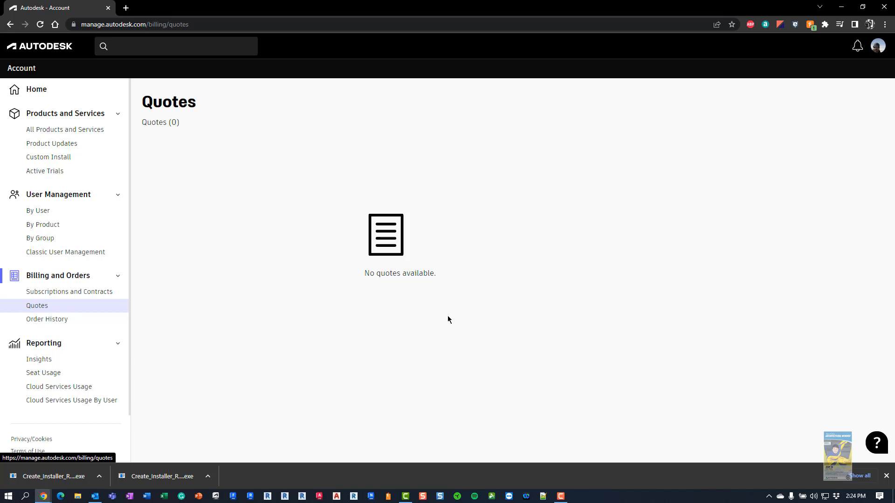
click(62, 323)
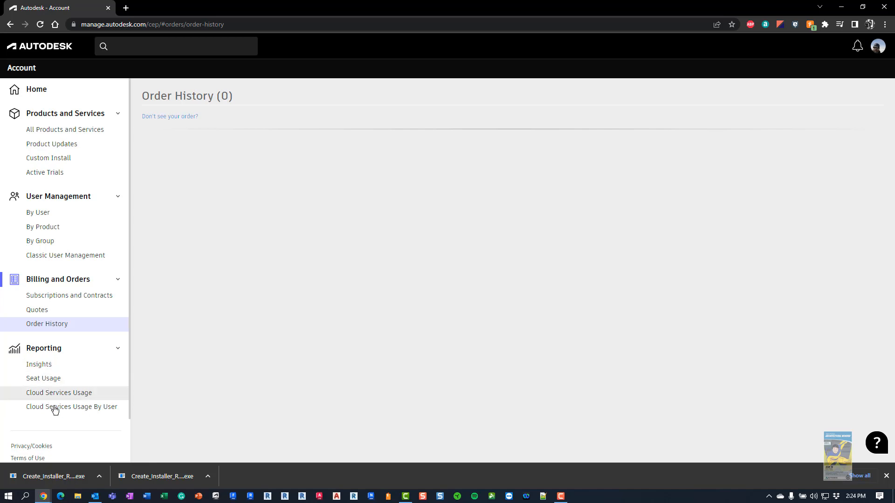
click(49, 368)
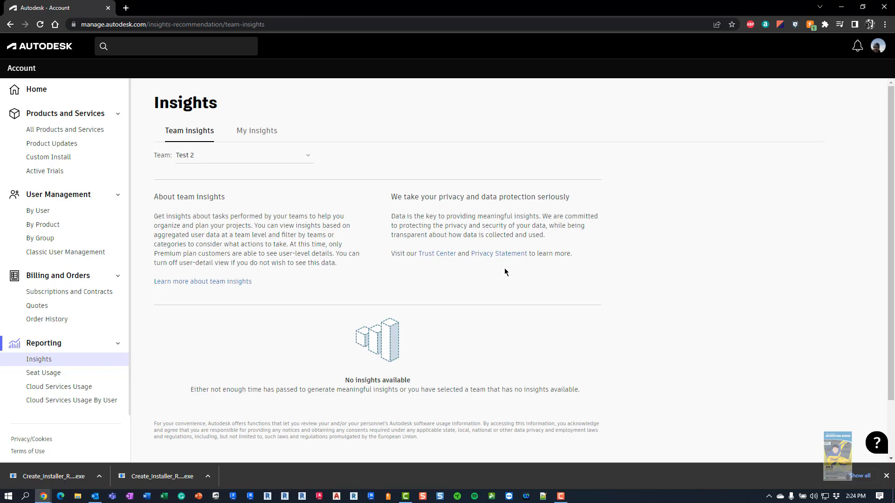
Show Insights for All teams and scroll the cards, then open the Seat Usage report
click(308, 158)
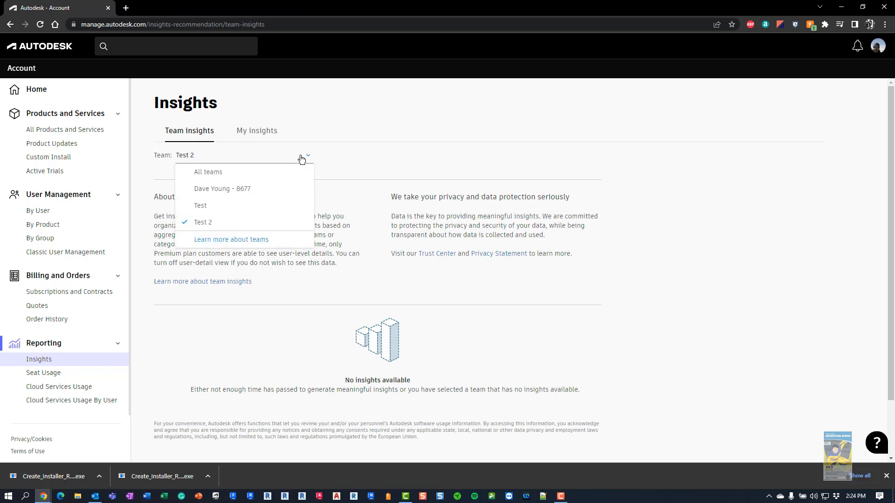
click(237, 172)
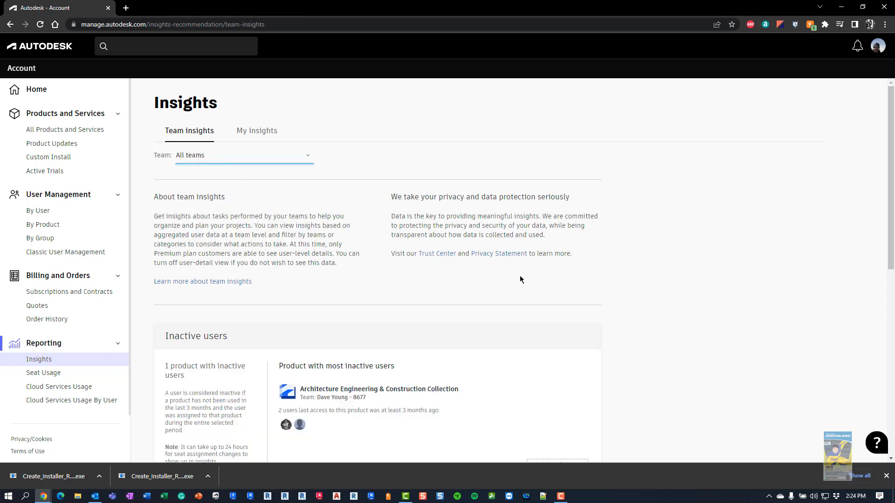
scroll(654, 293, down, 2)
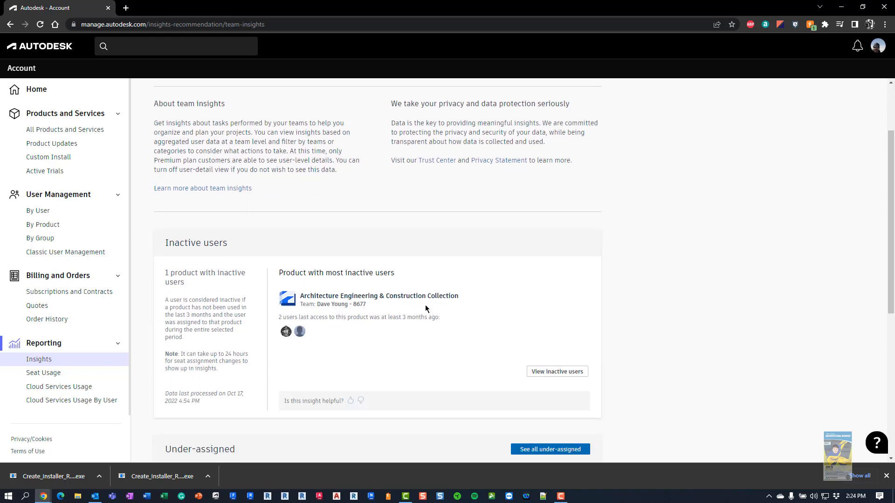
scroll(438, 294, down, 2)
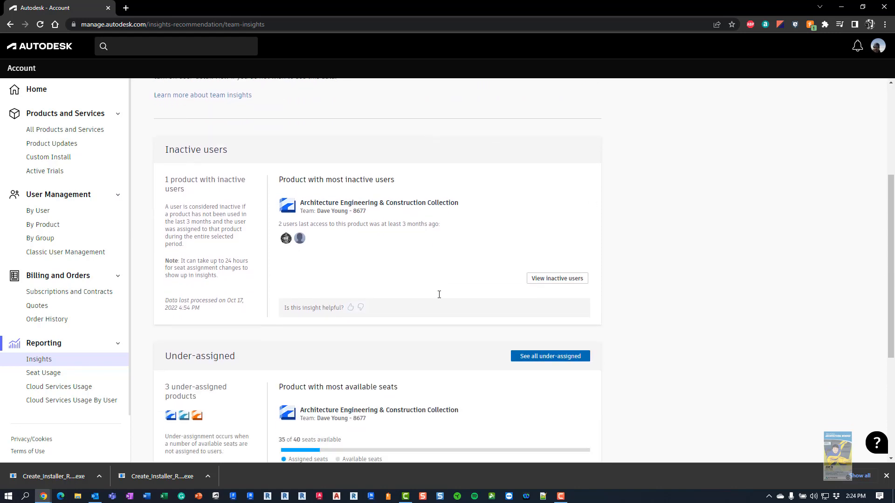
scroll(439, 294, down, 2)
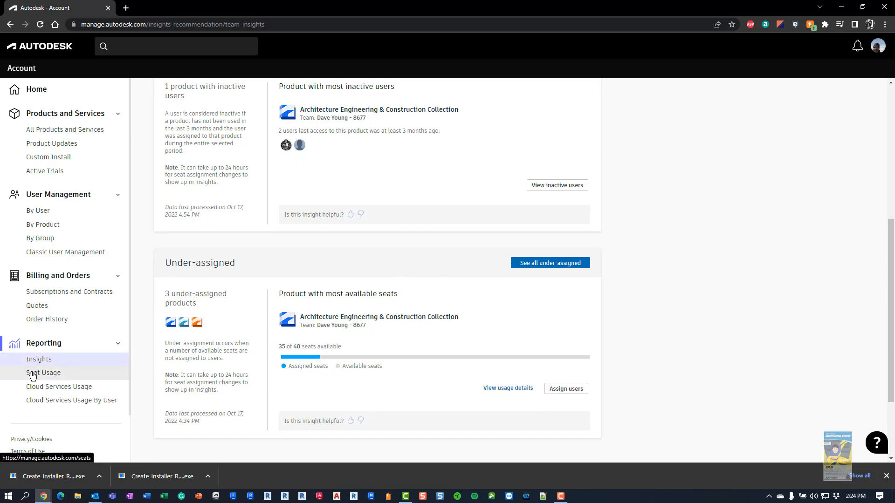
click(59, 374)
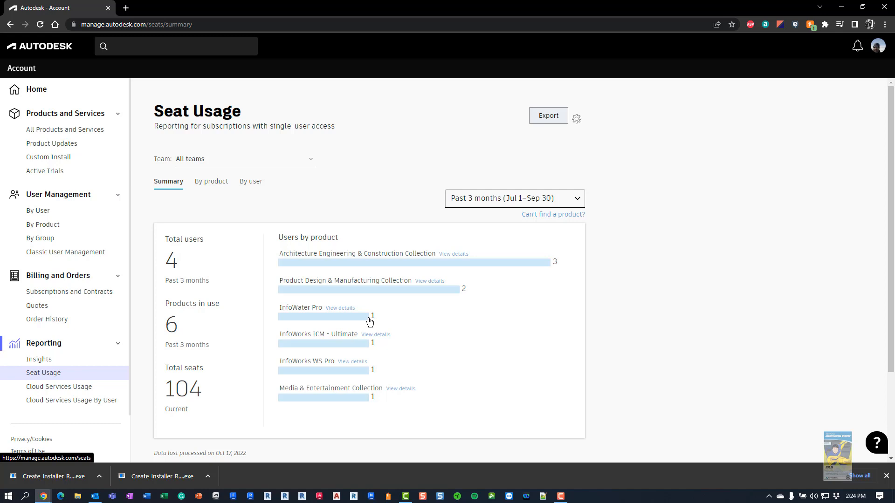
Compare Seat Usage by product and by user, ending on the by-product view
click(178, 182)
click(210, 188)
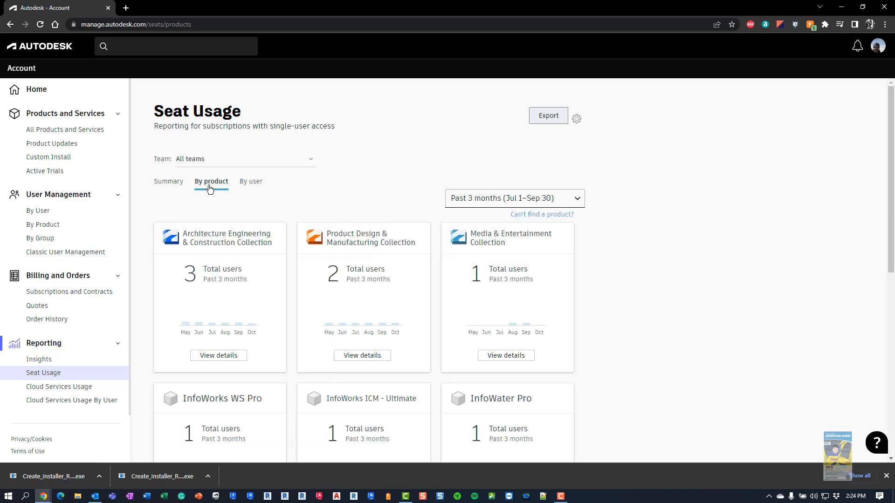
click(253, 189)
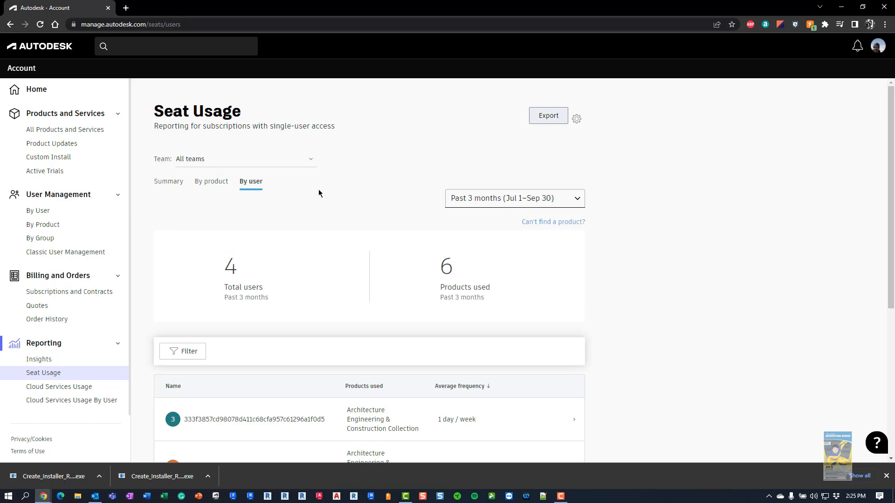
scroll(327, 198, down, 3)
scroll(329, 200, up, 3)
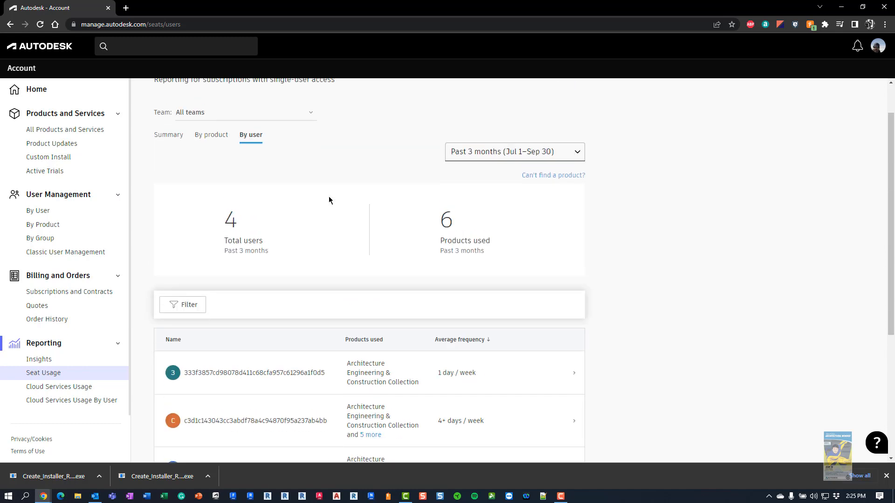
click(199, 185)
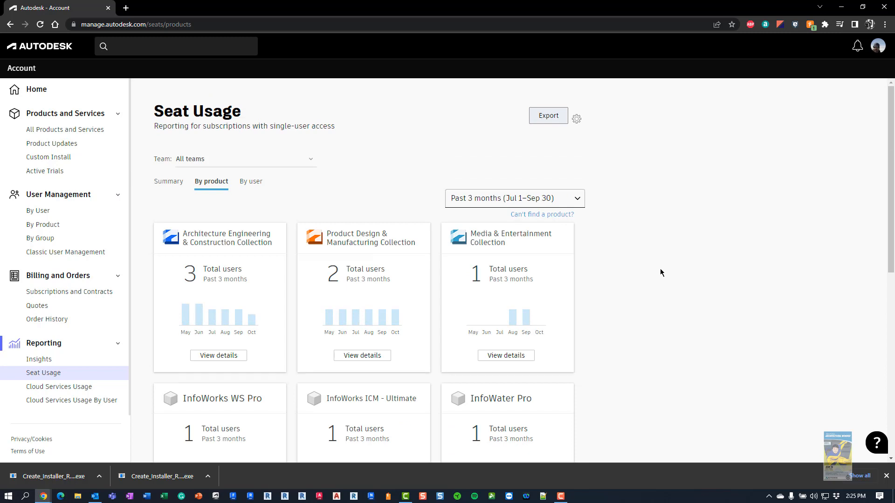
Dismiss the browser downloads bar and open the Cloud Services Usage report
click(886, 476)
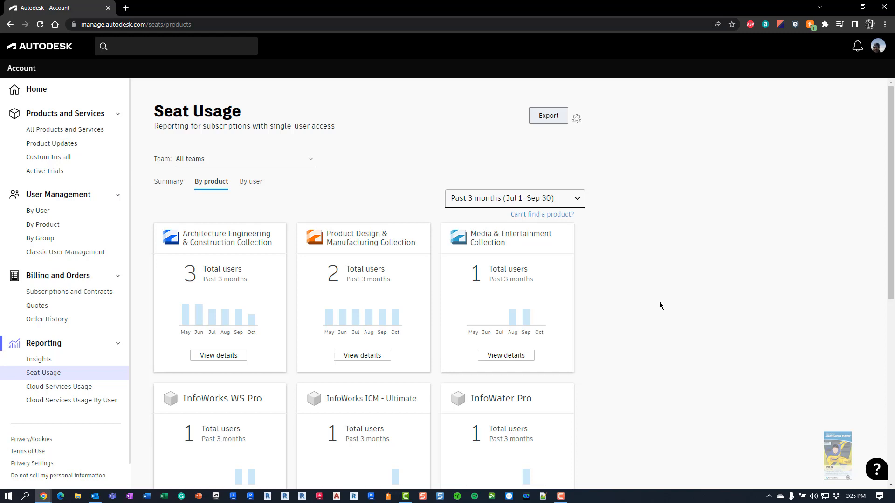
scroll(662, 303, down, 2)
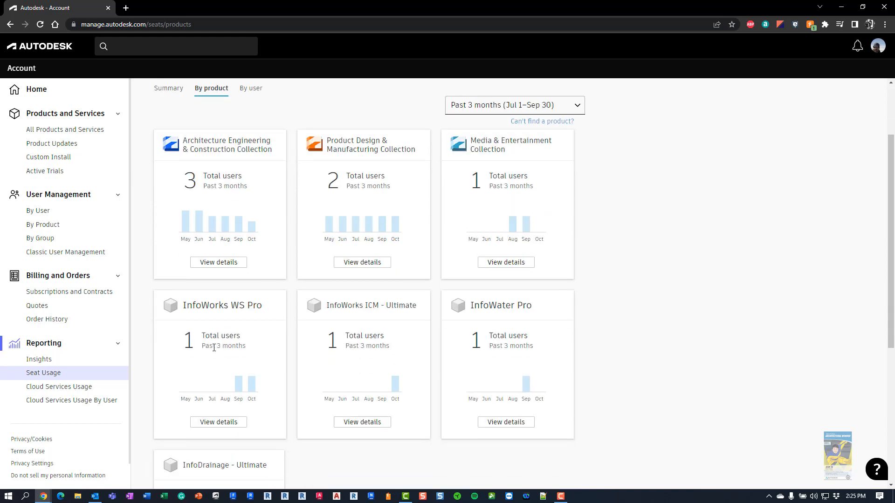
click(58, 388)
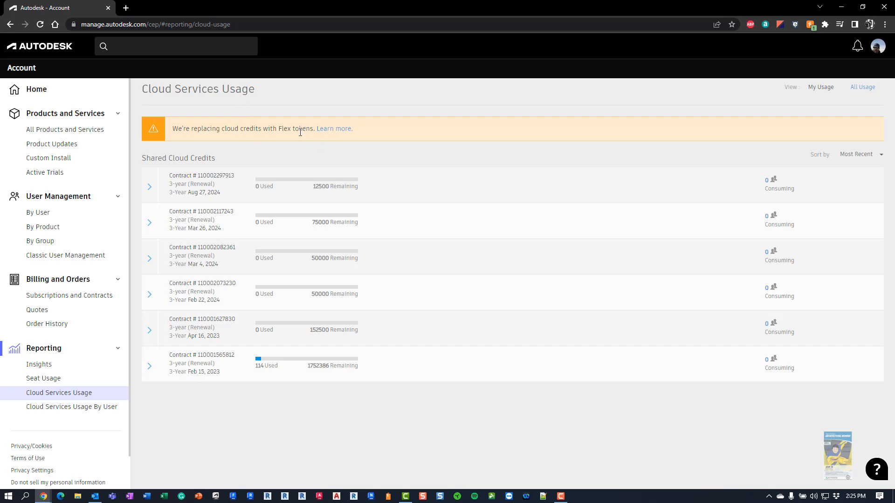
Check Cloud Services Usage By User, with every user at 0 used, then go back Home
click(81, 413)
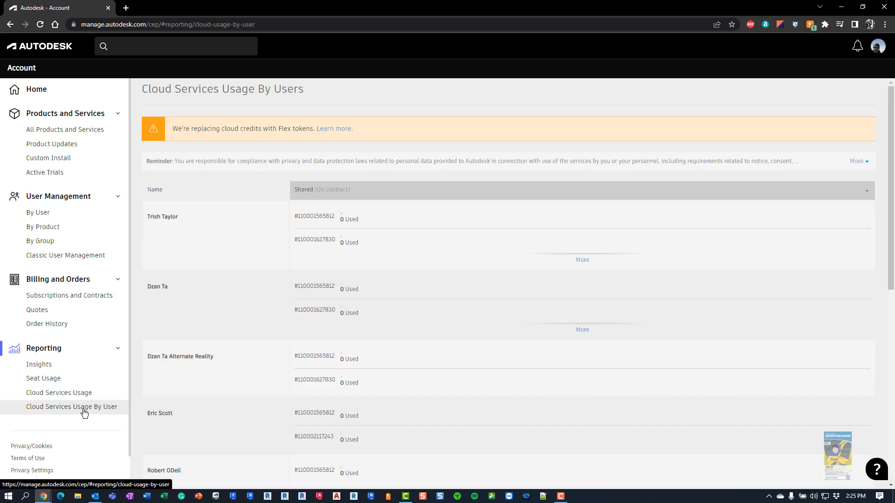
scroll(414, 333, down, 7)
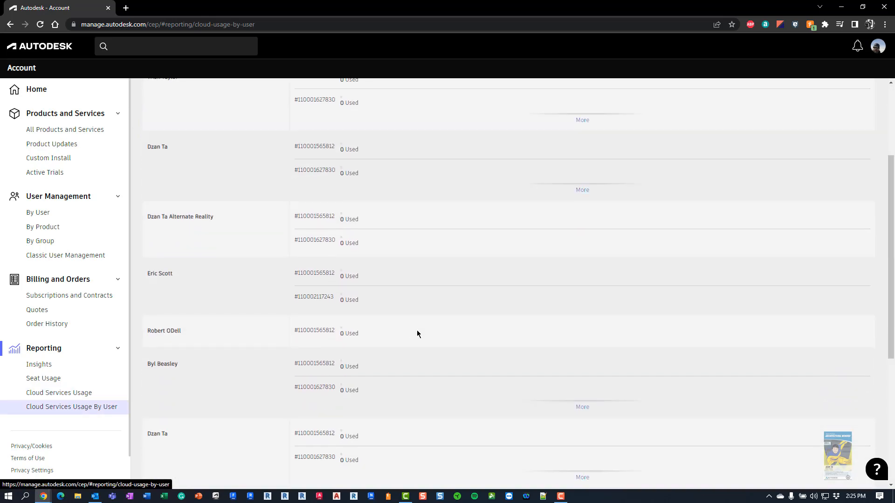
scroll(418, 328, down, 1)
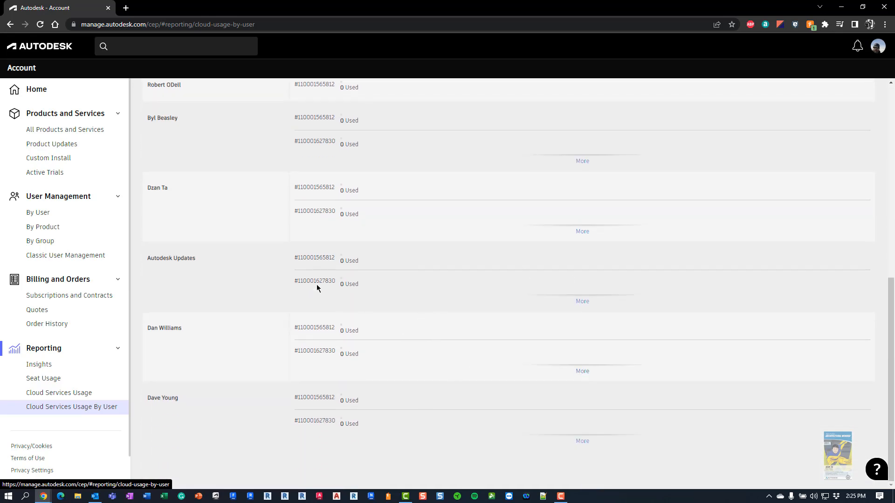
click(41, 91)
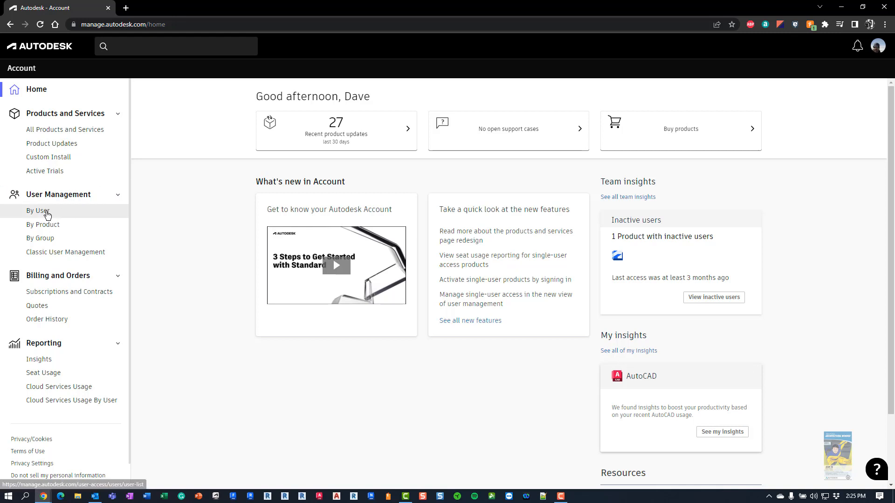
Open the All Products and Services catalogue and scroll down to find Revit
click(47, 214)
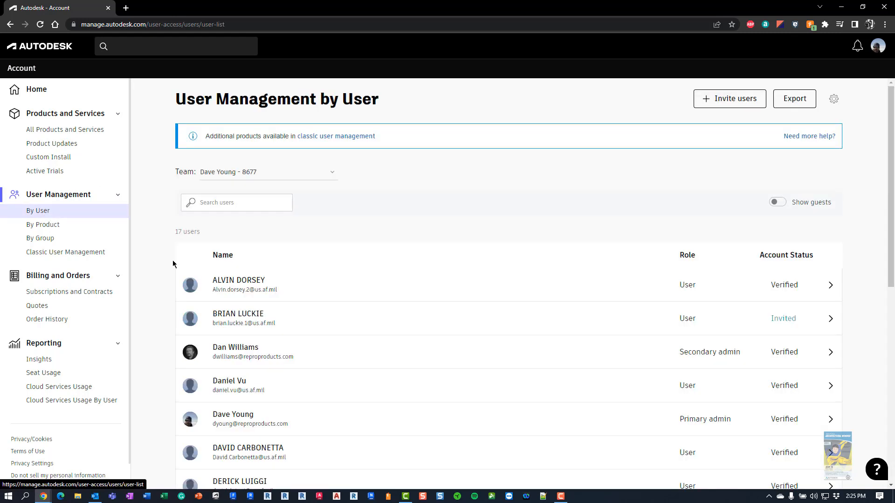
click(56, 135)
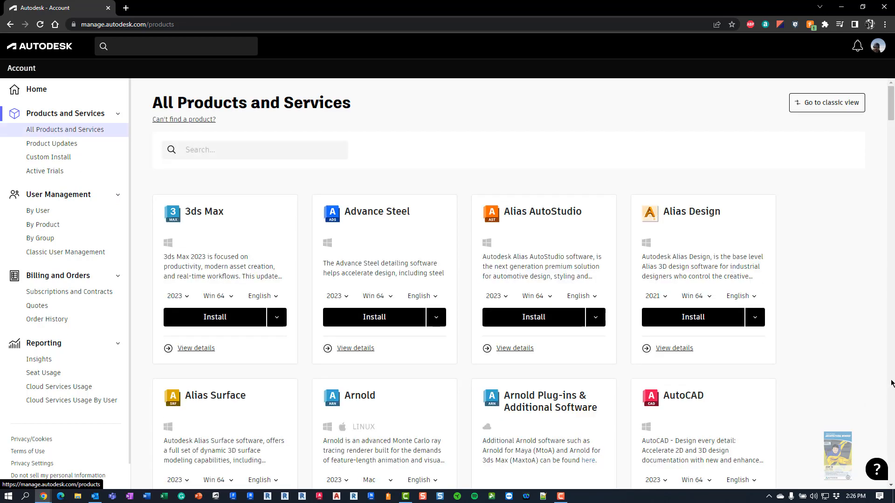
scroll(892, 383, down, 10)
scroll(891, 383, down, 20)
scroll(892, 383, down, 8)
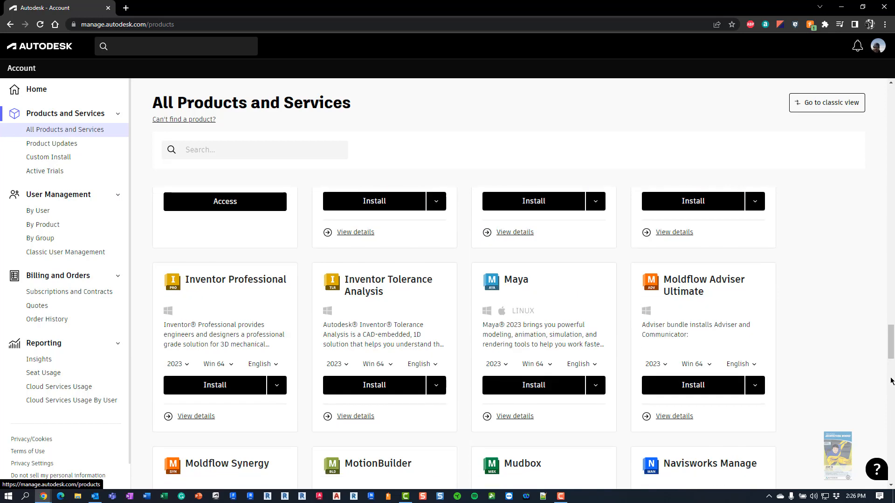
scroll(891, 383, down, 7)
drag(893, 378, 894, 401)
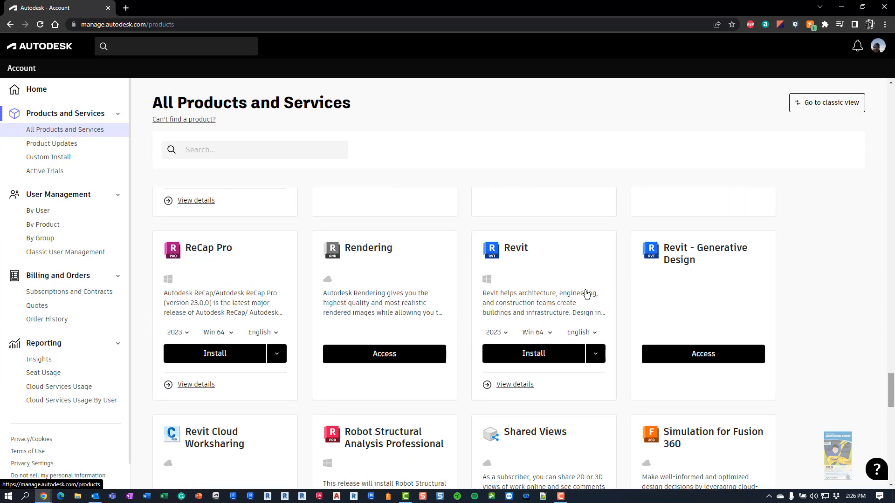
Download the Revit 2023 Win 64 English installer, then return to All Products and Services
click(515, 251)
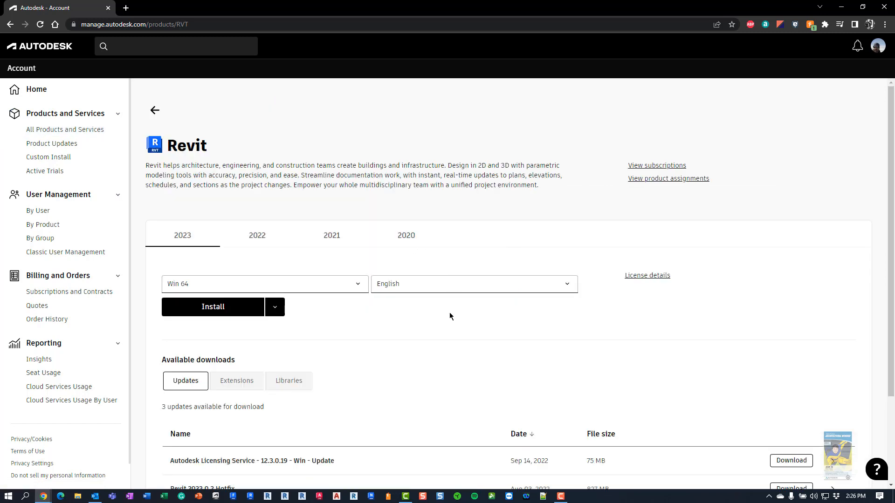
scroll(449, 312, down, 2)
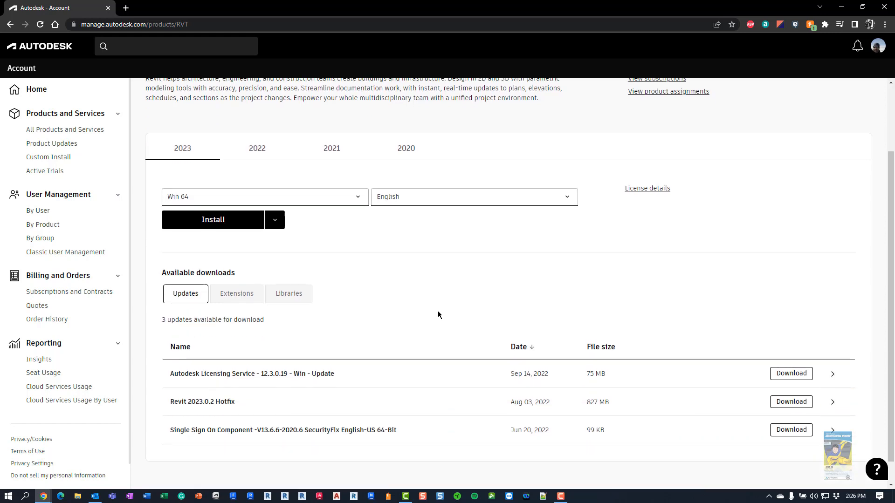
click(275, 214)
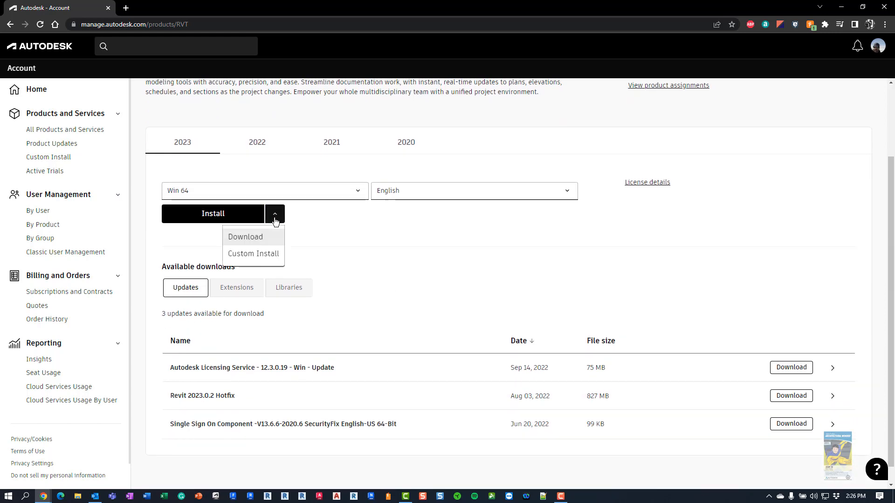
click(255, 245)
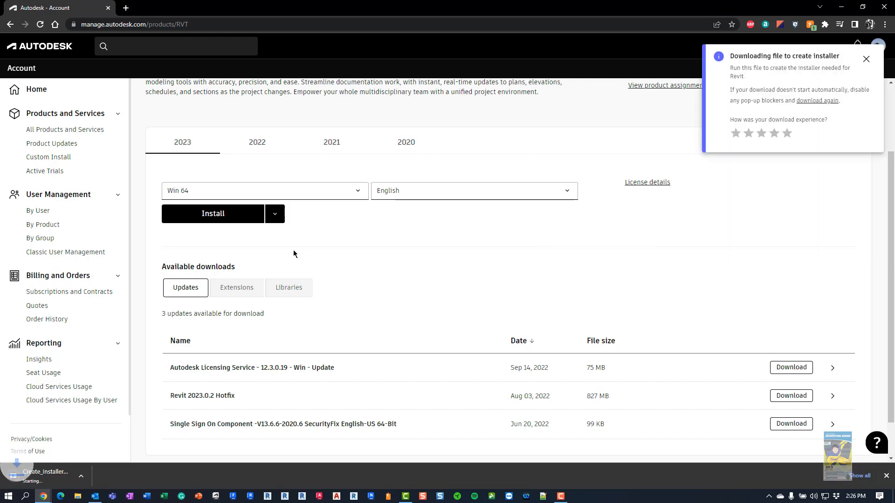
scroll(294, 250, up, 2)
click(75, 130)
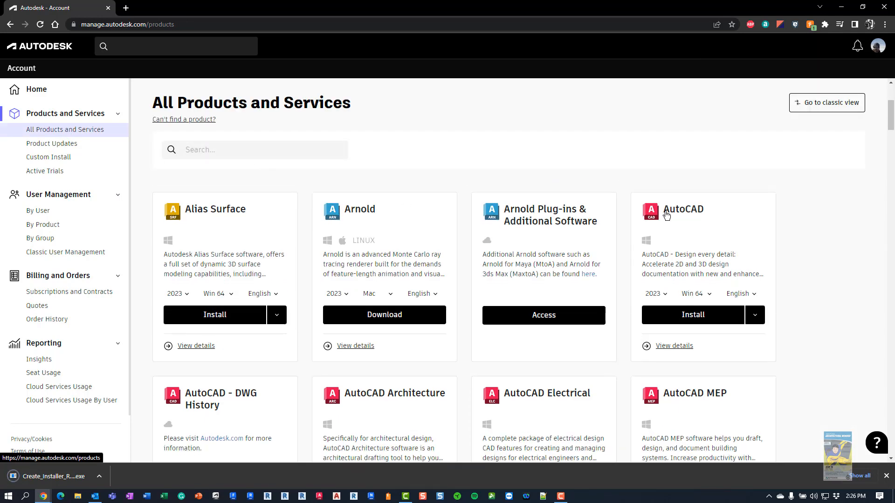
Open AutoCAD's 2021 release, check its install options, then view License details and serial numbers
click(666, 212)
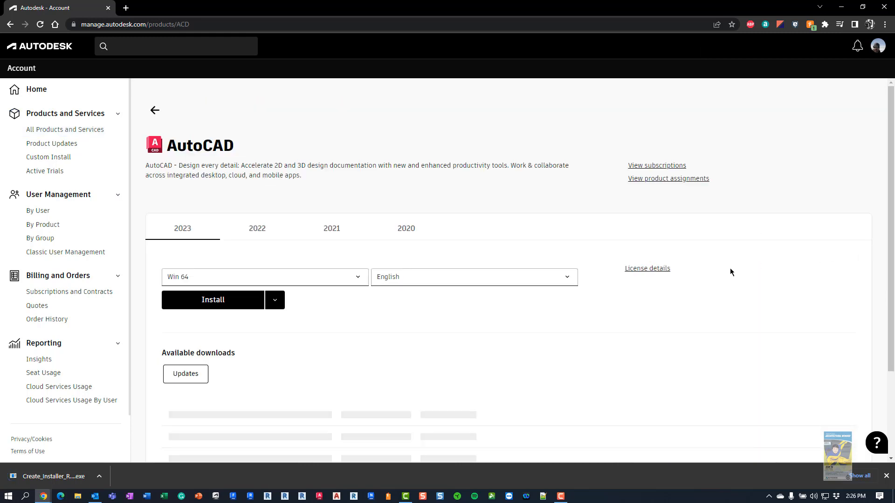
click(332, 228)
scroll(440, 312, down, 2)
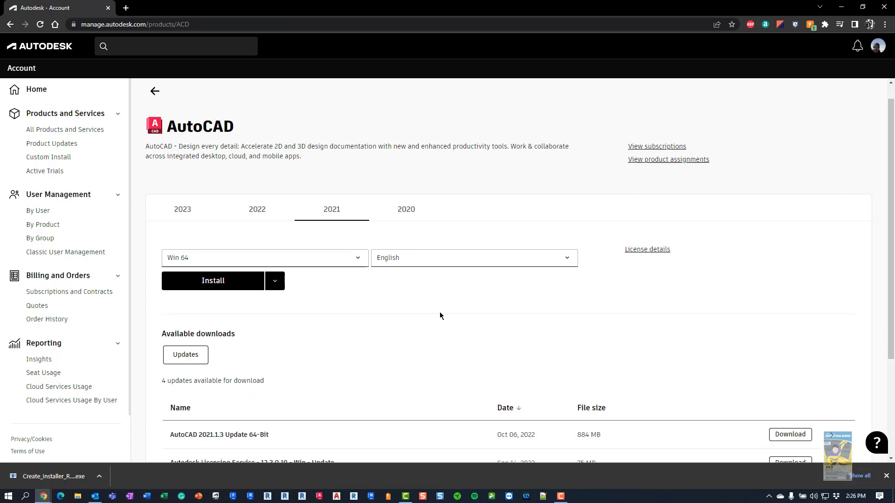
scroll(369, 274, down, 2)
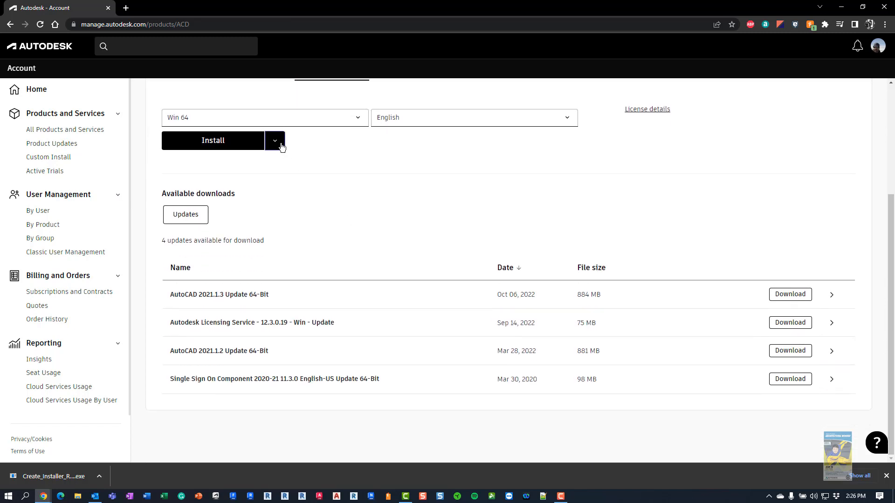
click(281, 147)
click(335, 155)
scroll(488, 197, up, 3)
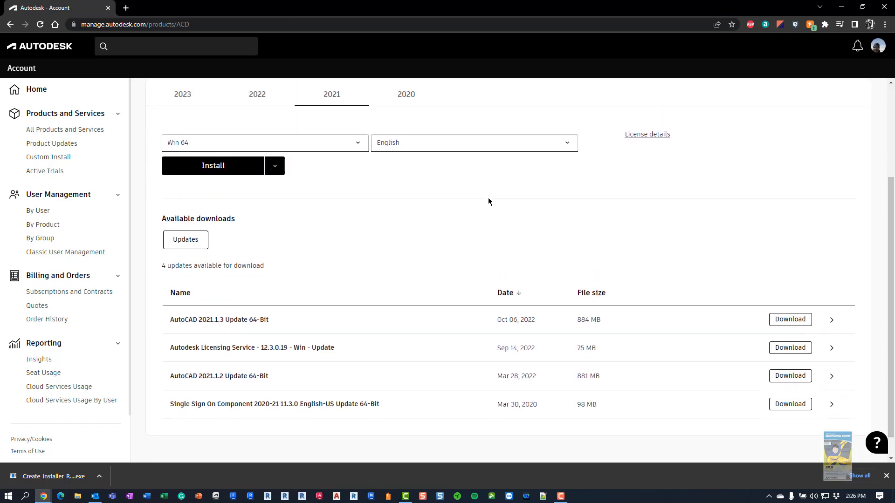
click(641, 252)
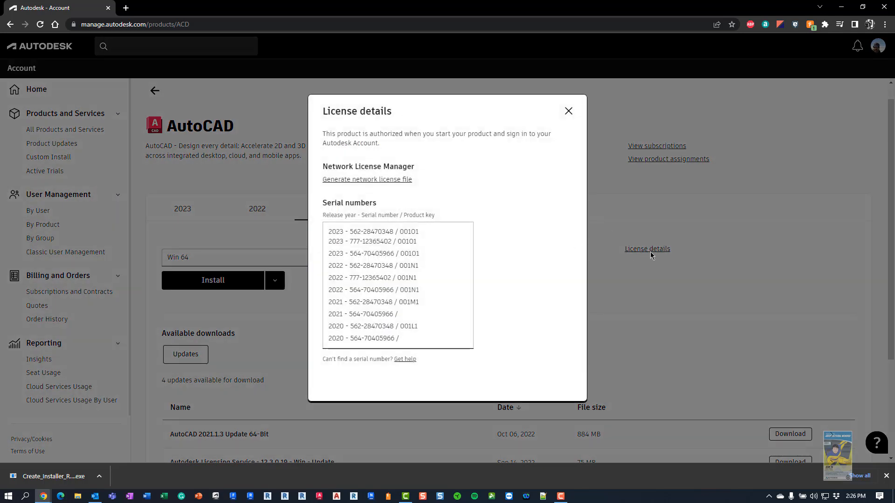
Start generating a network license file from AutoCAD's License details
click(389, 182)
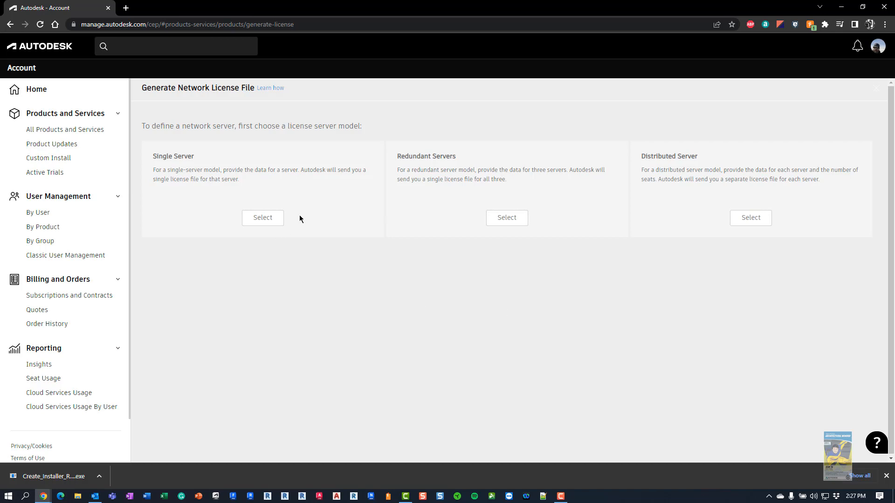
Choose the Single Server model, click into the server name field, and search Windows for Command Prompt
click(267, 223)
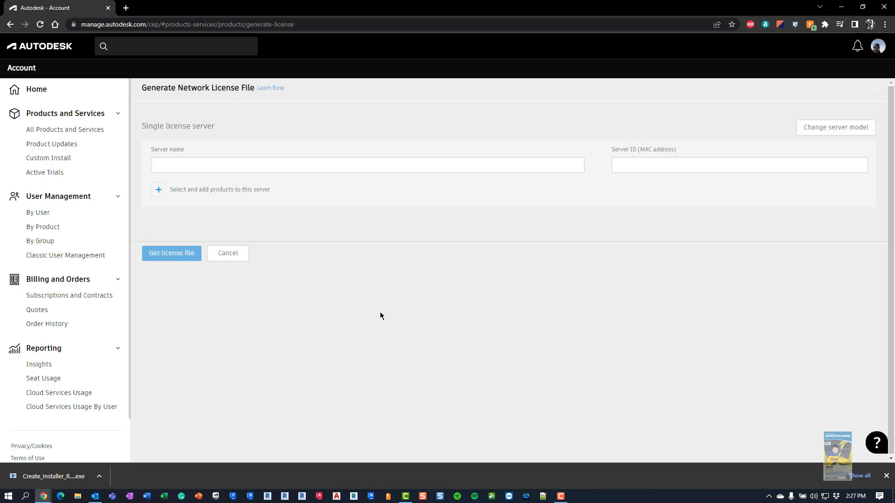
click(378, 165)
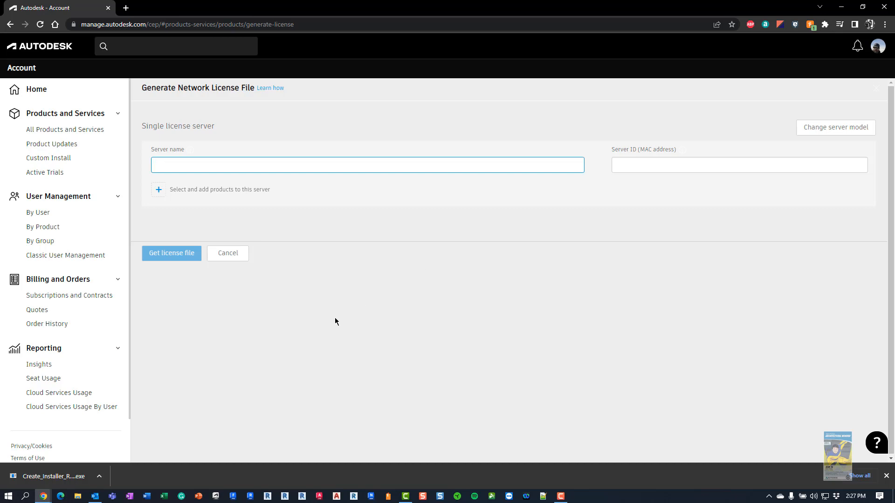
click(28, 499)
Run ipconfig /all in a Command Prompt launched as administrator
text(cmd)
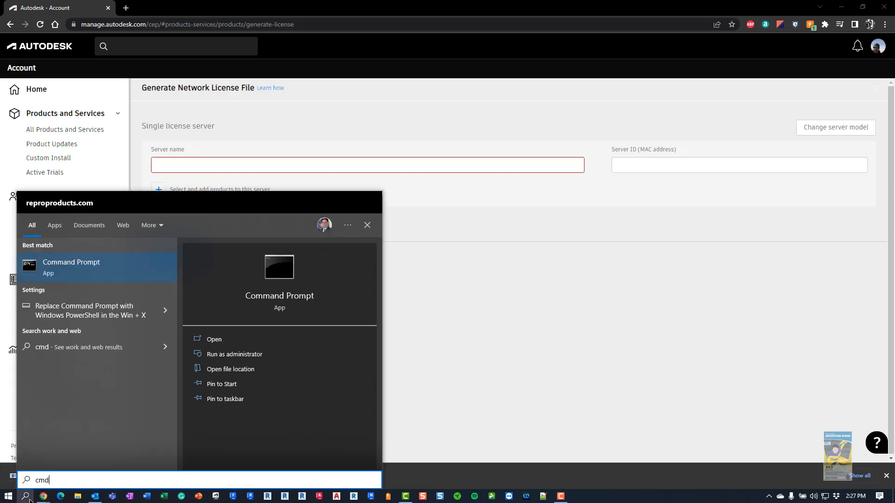
click(254, 357)
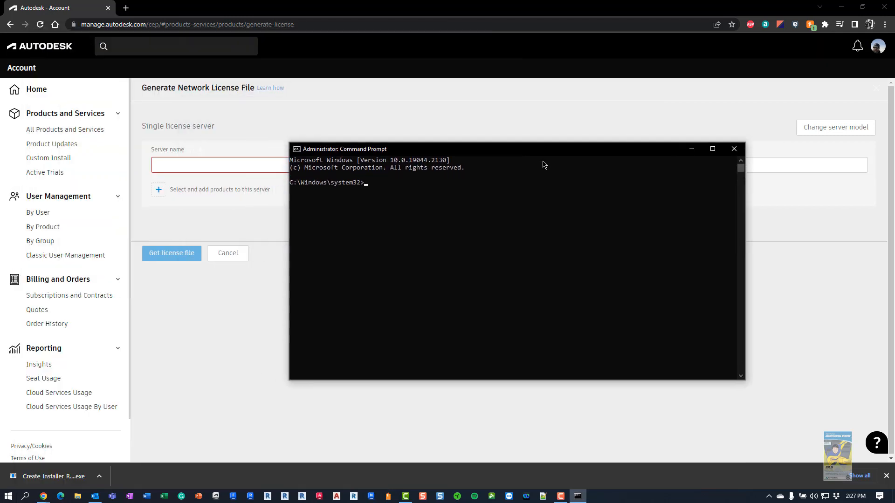
text(c)
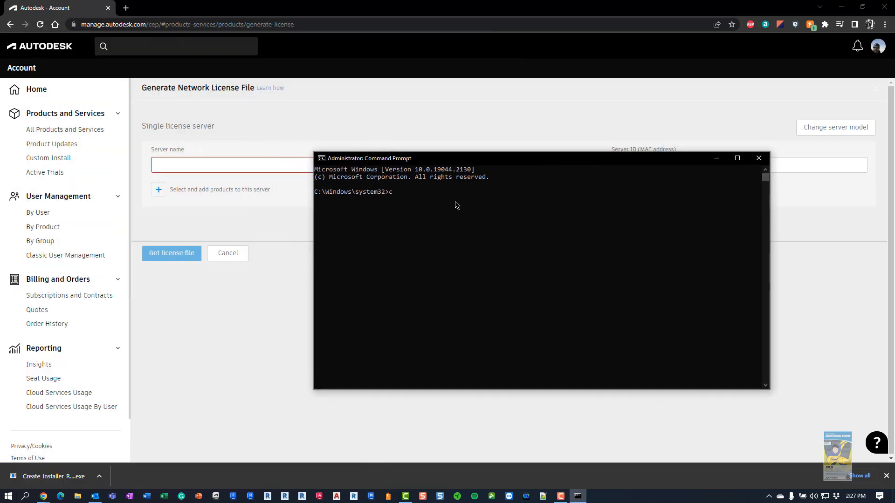
key(BackSpace)
text(ipconfig /all)
key(Return)
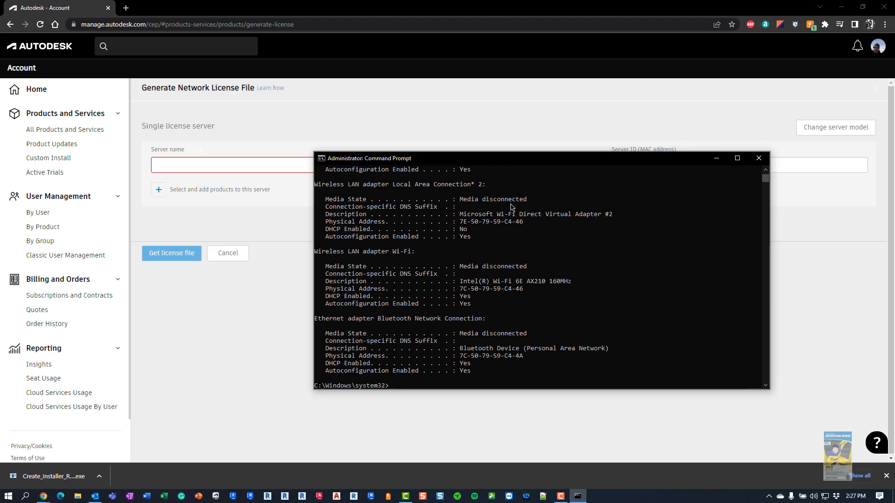
Copy the Host Name and Ethernet Physical Address from the listing, then close the prompt
scroll(478, 247, up, 11)
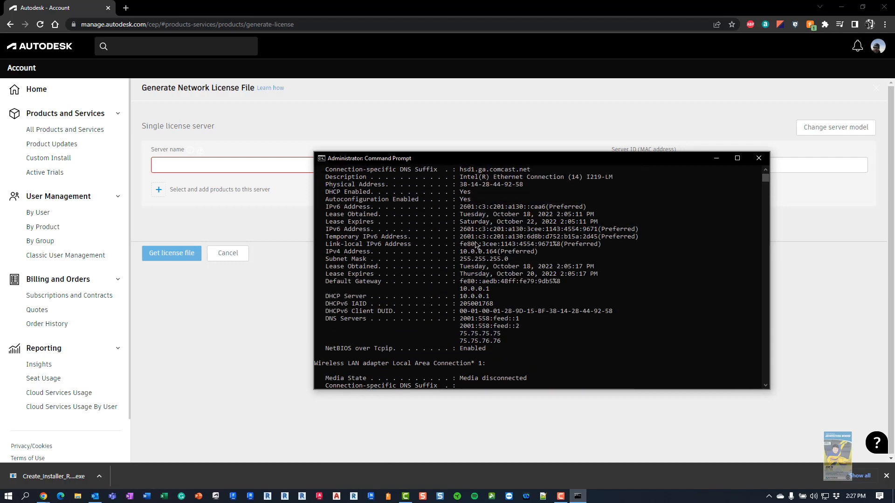
scroll(477, 244, up, 5)
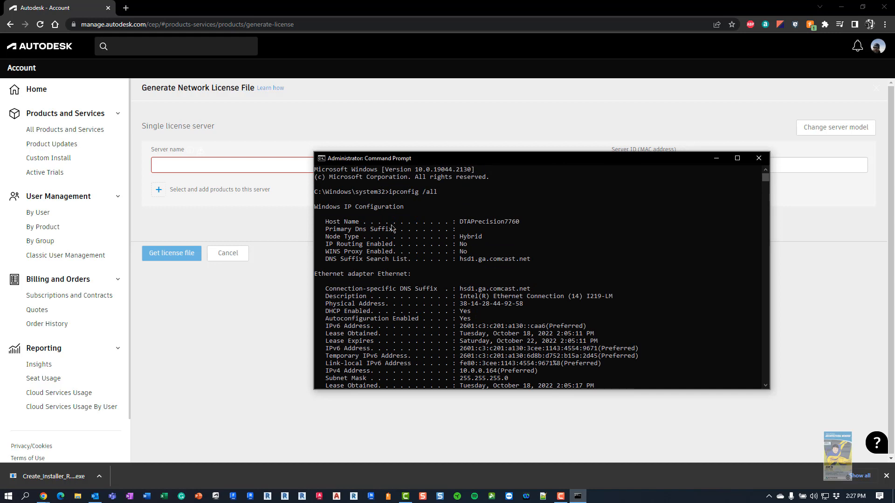
drag(525, 222, 461, 223)
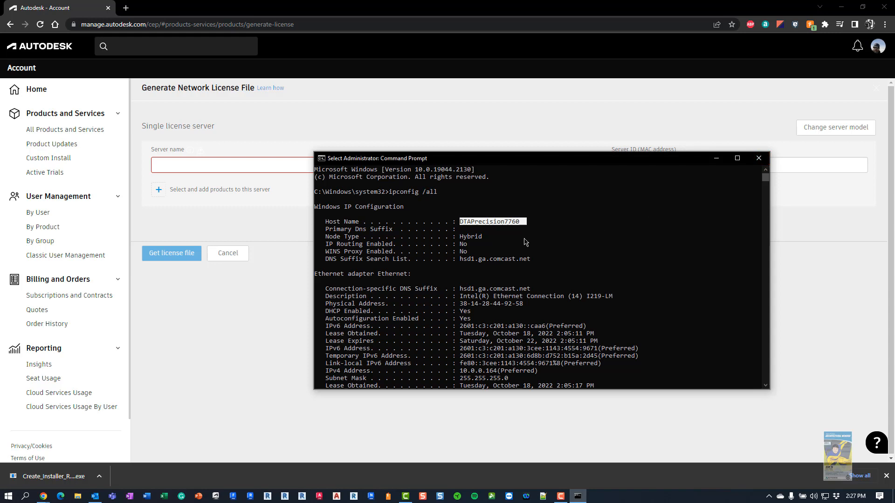
scroll(526, 241, down, 1)
scroll(522, 240, down, 1)
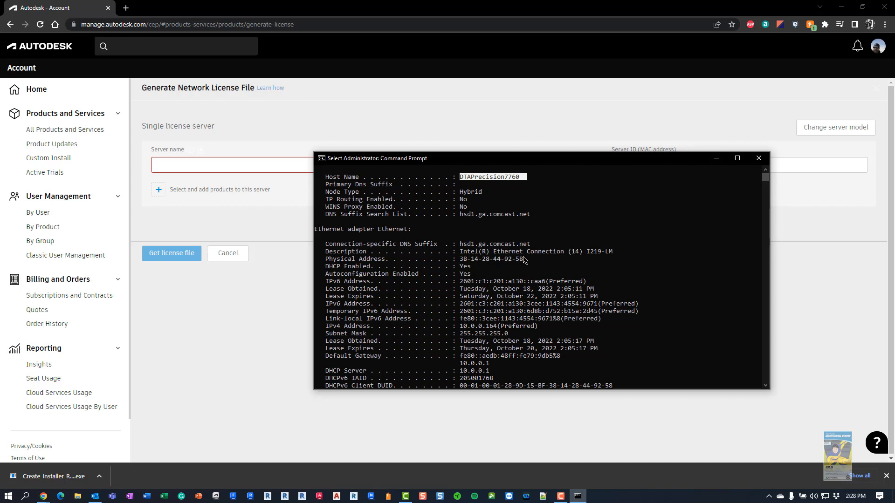
drag(526, 259, 456, 262)
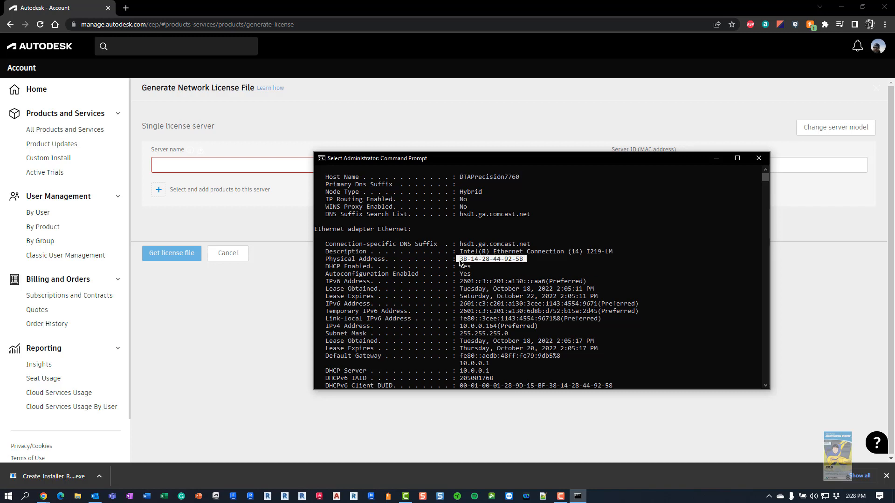
click(767, 158)
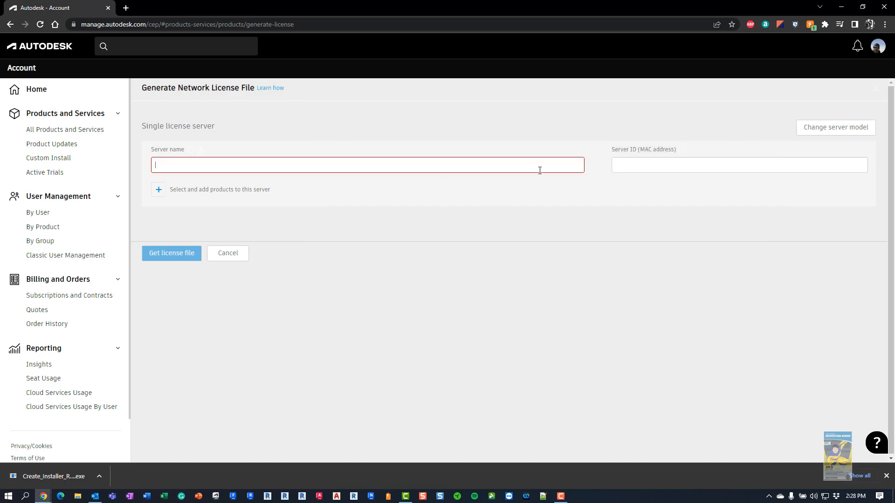
Add AutoCAD 2011 to the network license server's product list
click(649, 170)
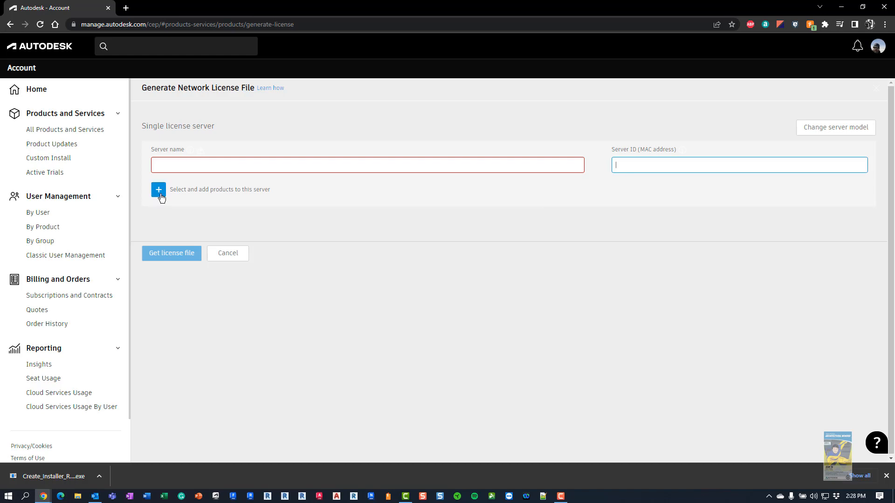
click(159, 190)
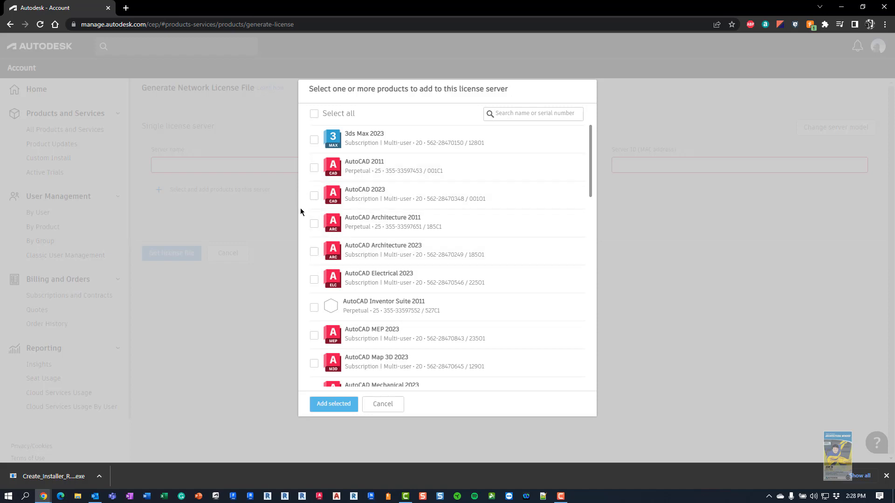
click(314, 169)
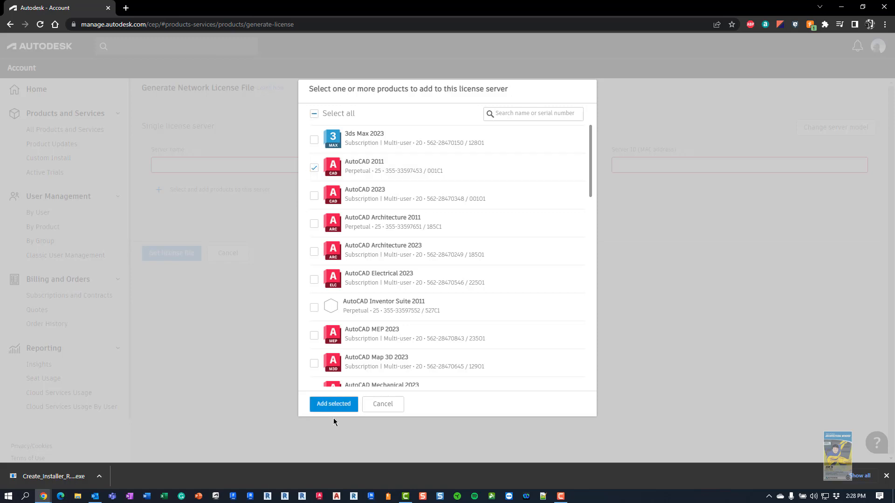
click(334, 404)
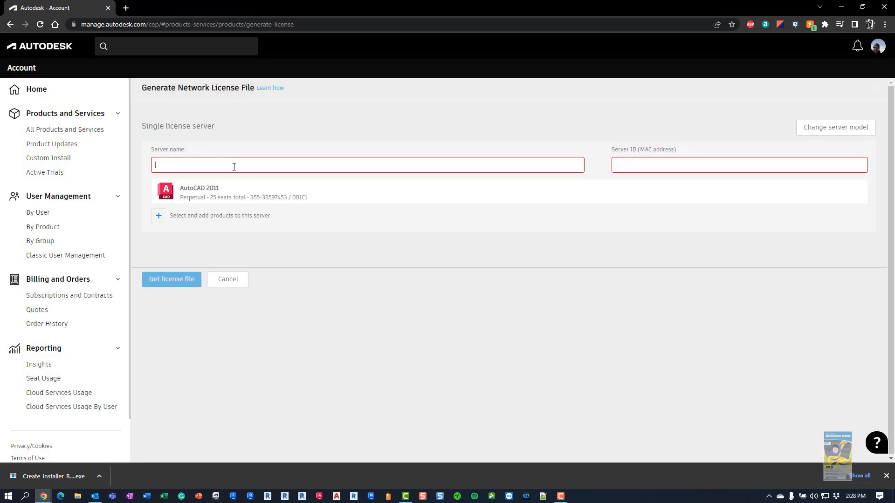
Enter server name testservername and server ID 23lkj24123902, then request the license file
click(234, 166)
text(testser)
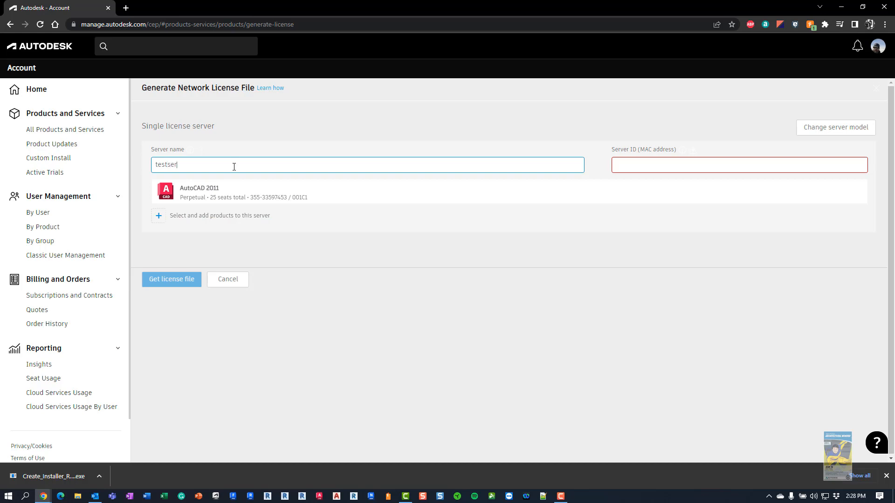
text(vername)
click(638, 167)
text(23)
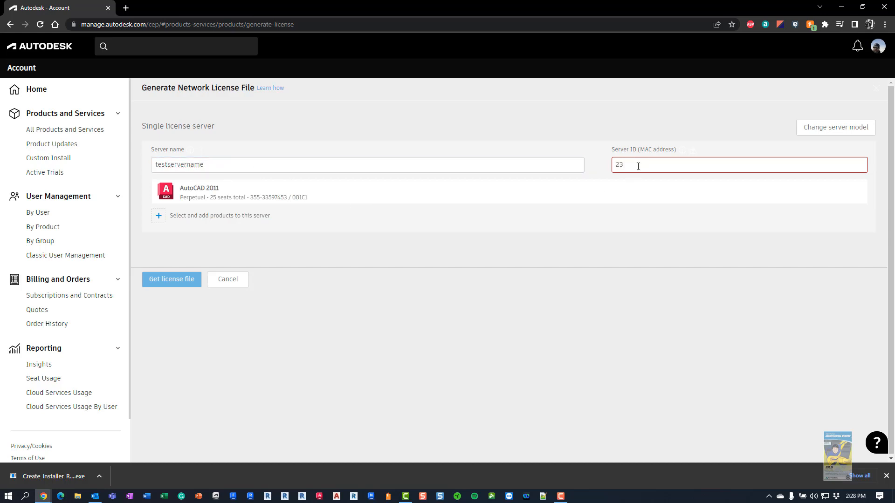
text(lkj24123902)
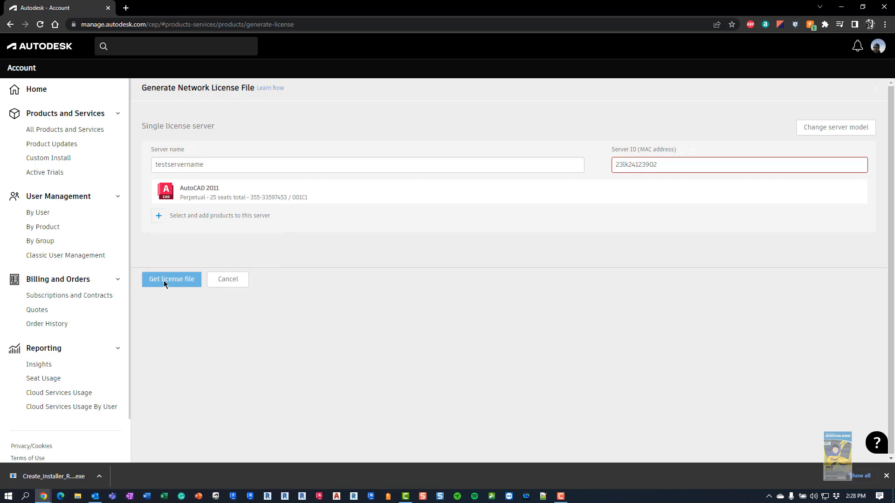
click(163, 281)
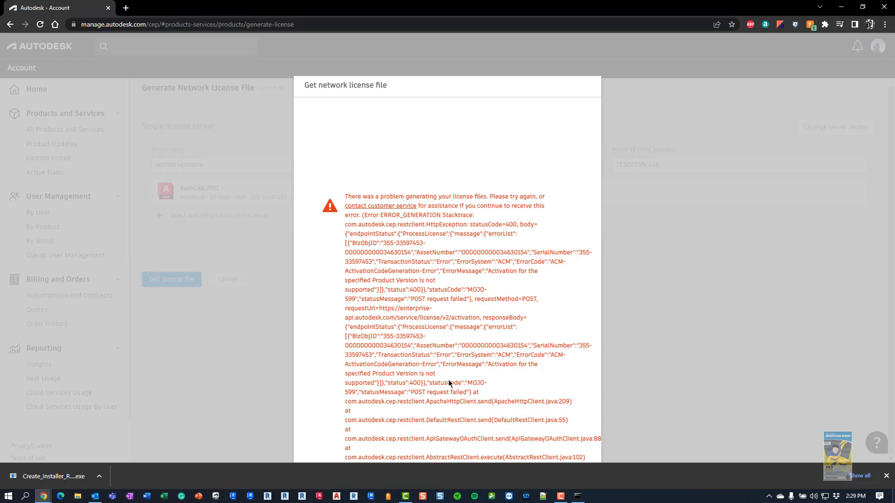
Dismiss the network license file generation error
click(695, 272)
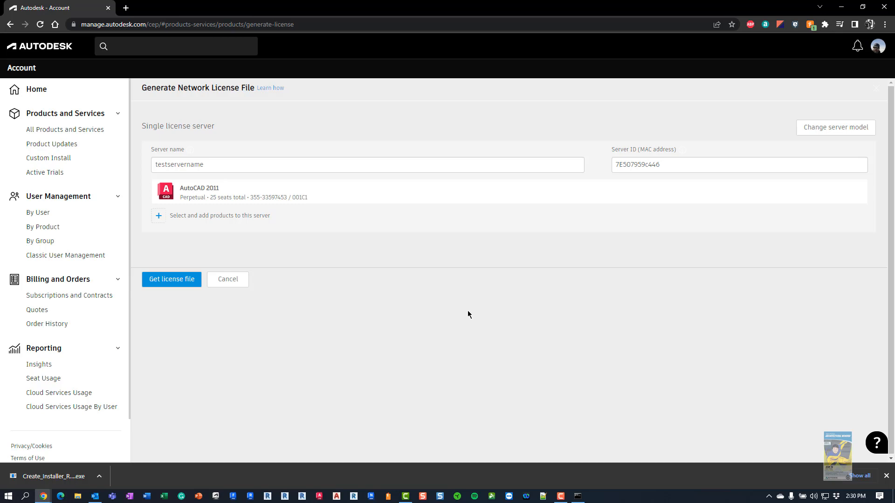
Leave the unsaved license server for All Products and Services and close the downloads bar
click(115, 126)
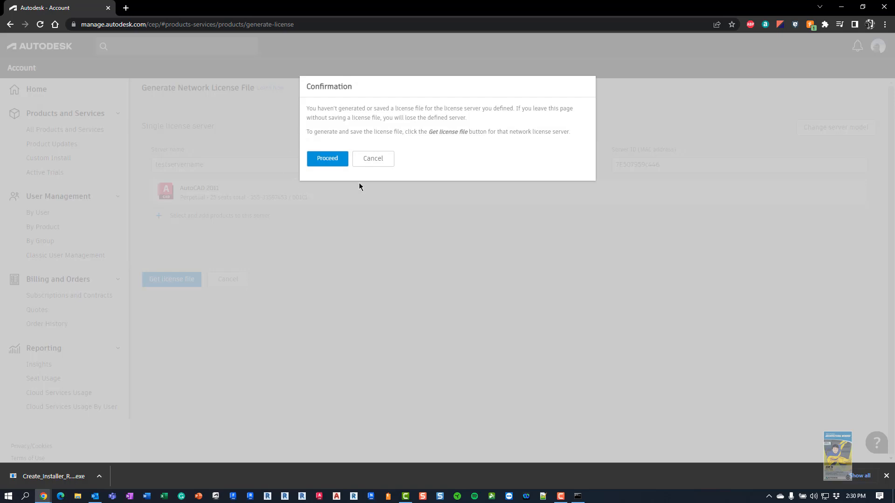
click(341, 161)
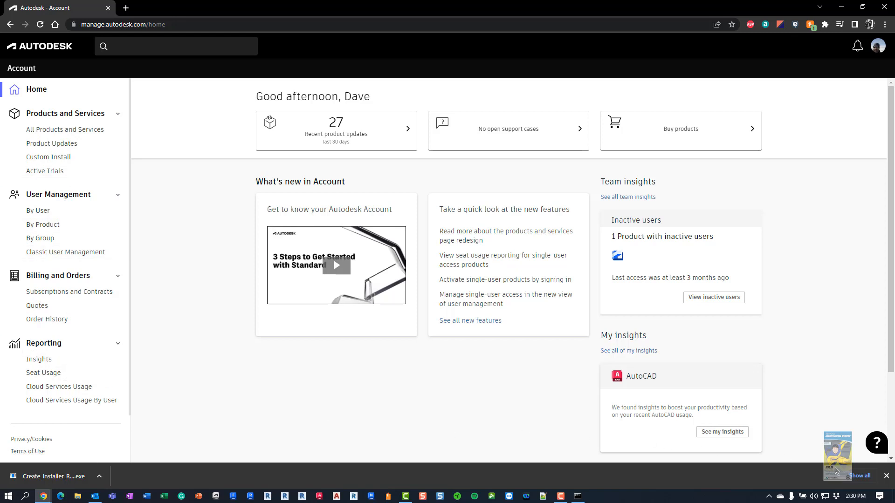
click(886, 476)
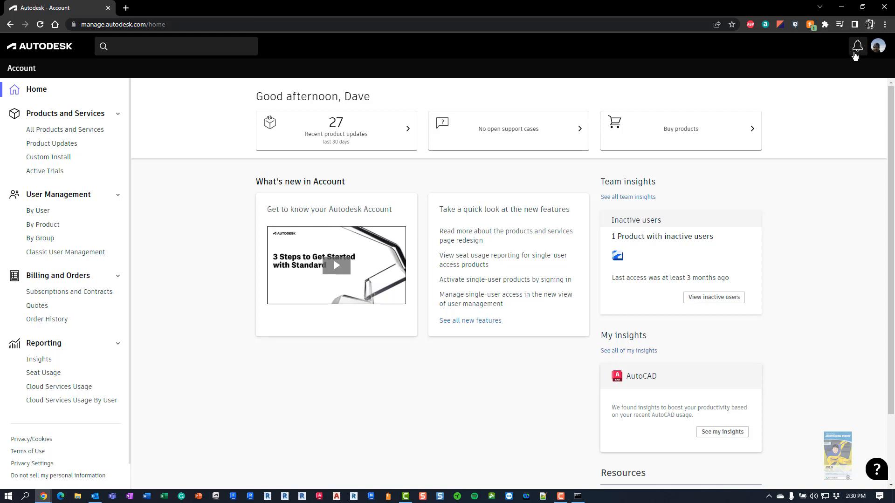
Open the account menu and choose Sign out
click(878, 55)
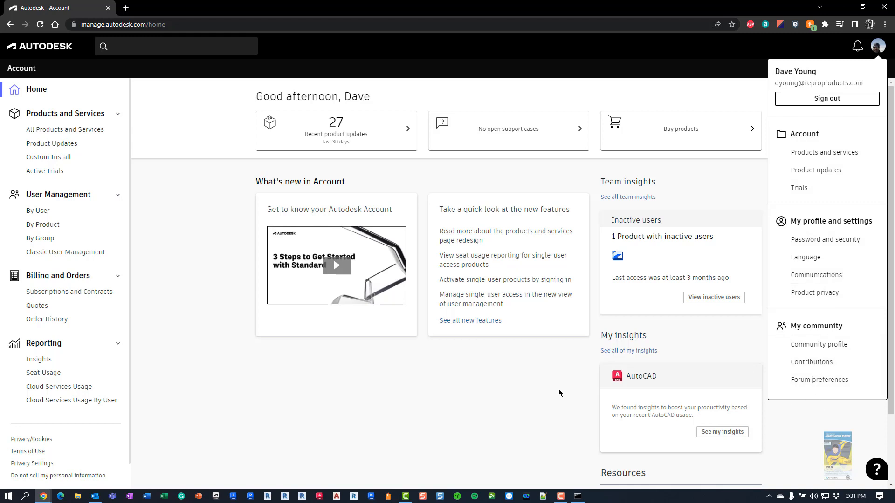
click(500, 395)
click(877, 45)
click(824, 98)
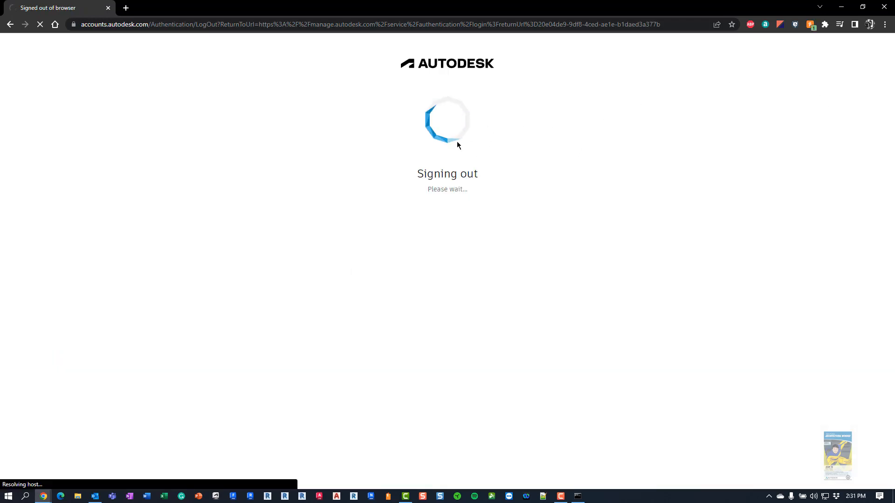
Sign in as the other admin using the saved email suggestion and password, then open the profile menu
double_click(380, 120)
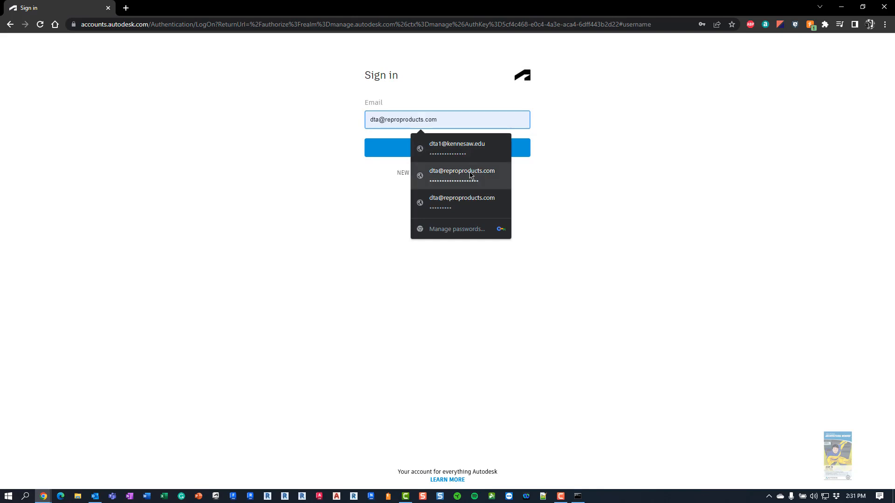
click(471, 176)
click(435, 156)
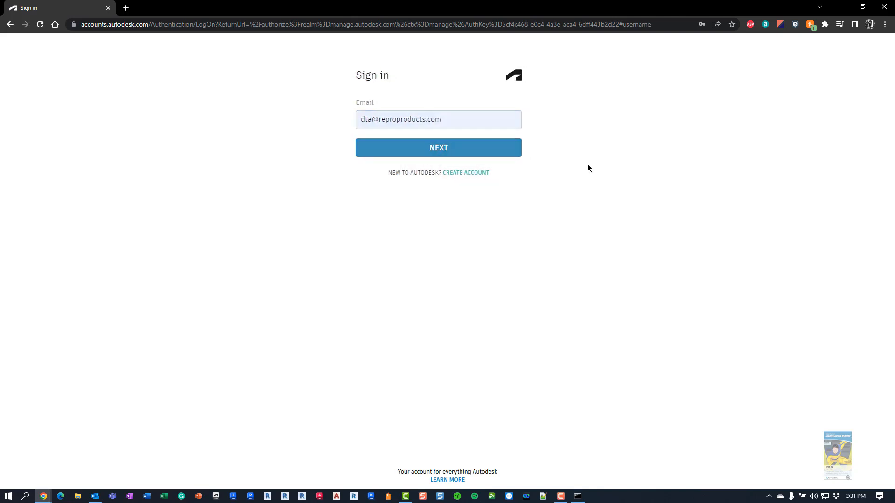
click(519, 185)
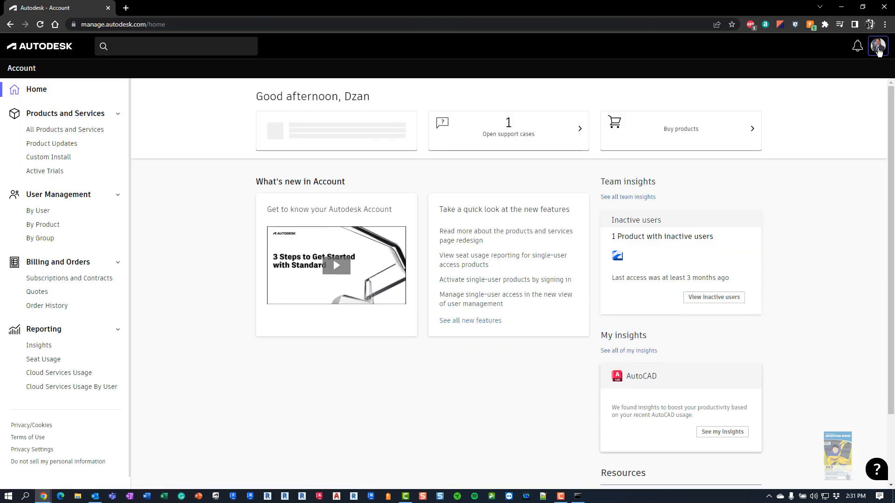
click(877, 45)
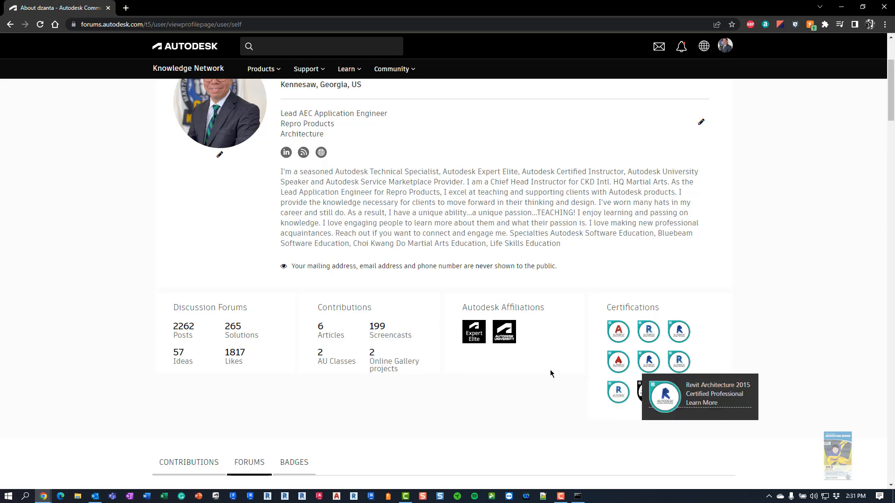
Browse the profile's 26 earned badges on the Badges tab
scroll(472, 340, down, 4)
scroll(462, 321, down, 2)
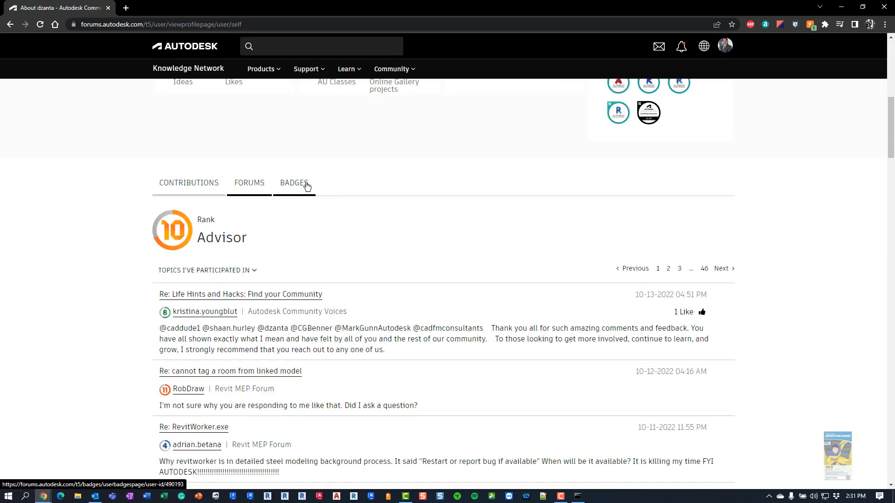
click(293, 183)
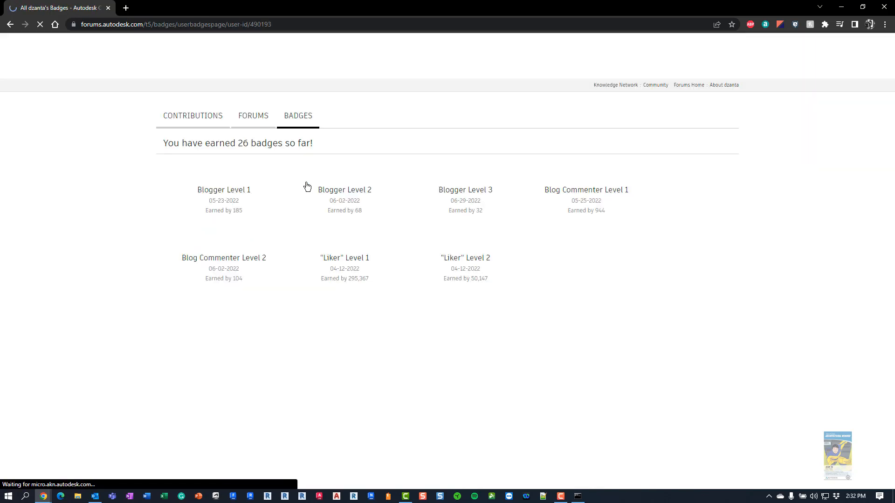
scroll(473, 266, down, 8)
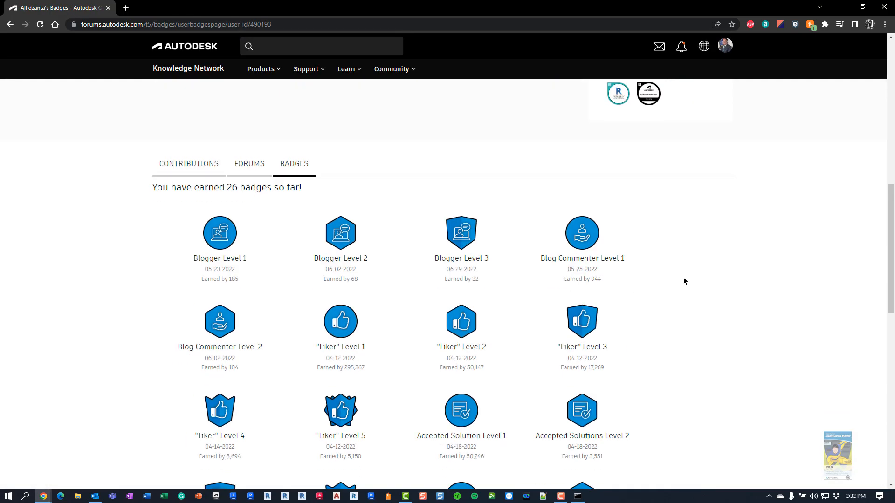
scroll(684, 280, down, 1)
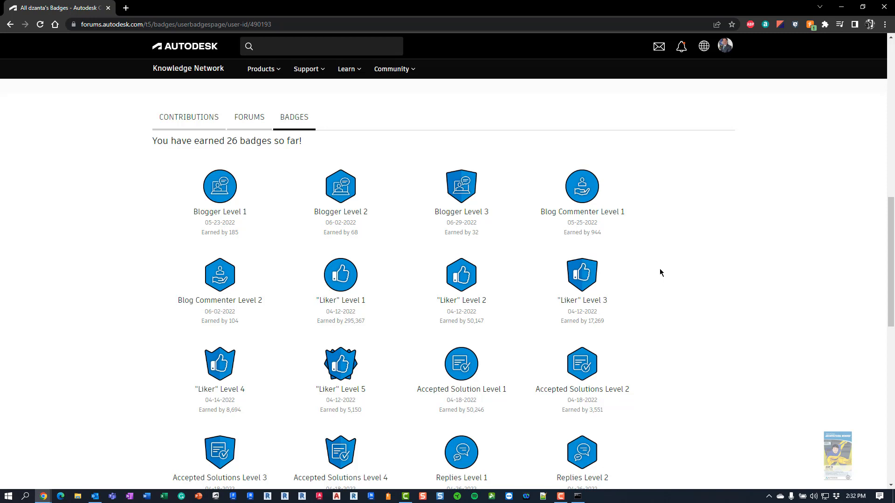
scroll(657, 271, down, 1)
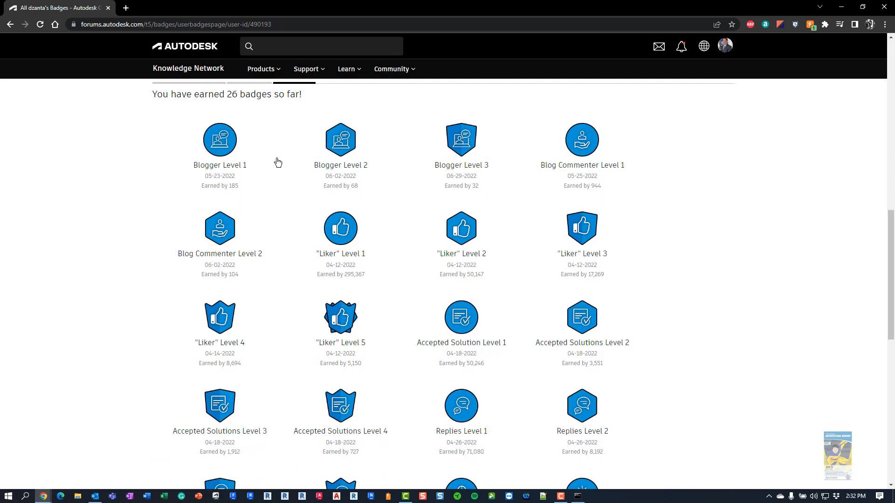
scroll(639, 198, down, 1)
scroll(624, 225, down, 6)
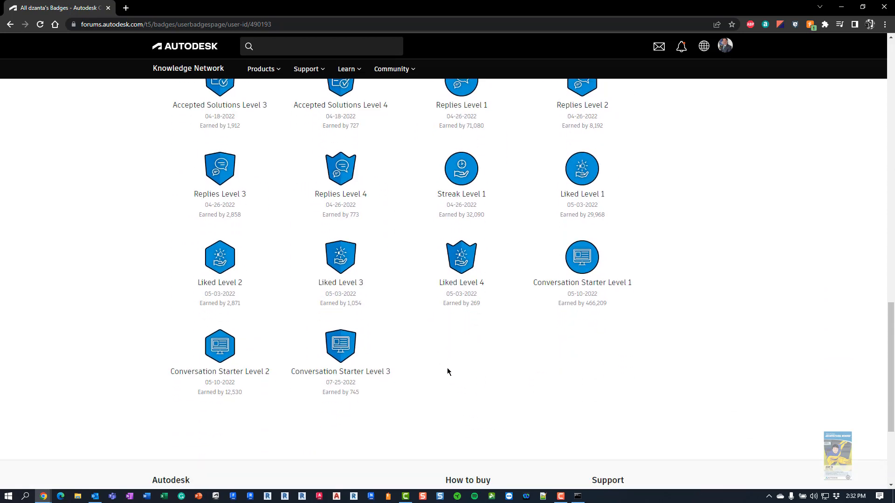
scroll(447, 368, up, 14)
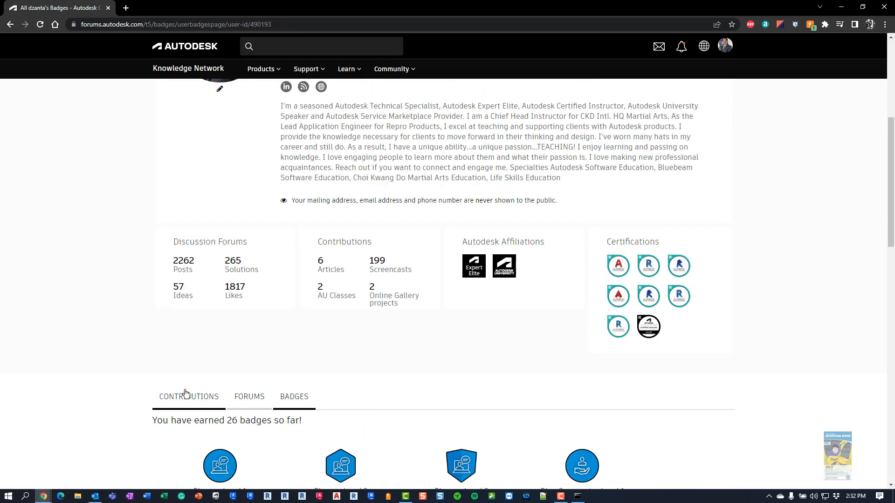
View Contributions, then go back twice toward the Autodesk Account home
click(186, 396)
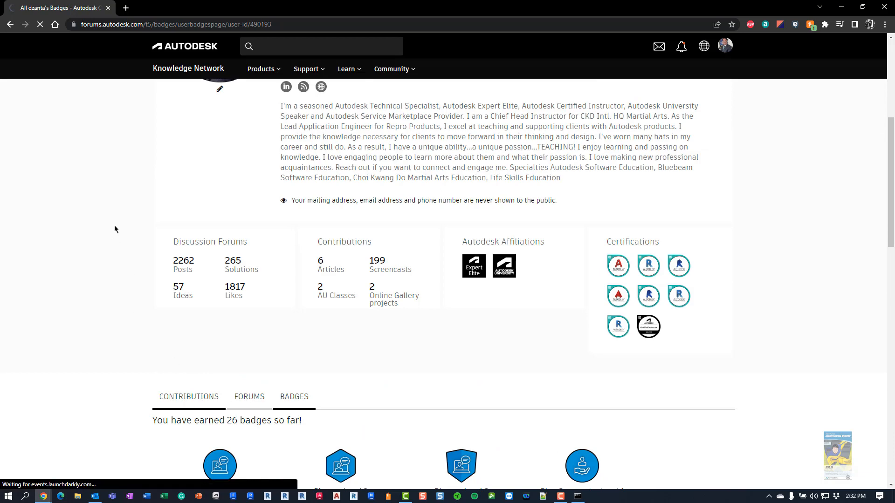
click(10, 25)
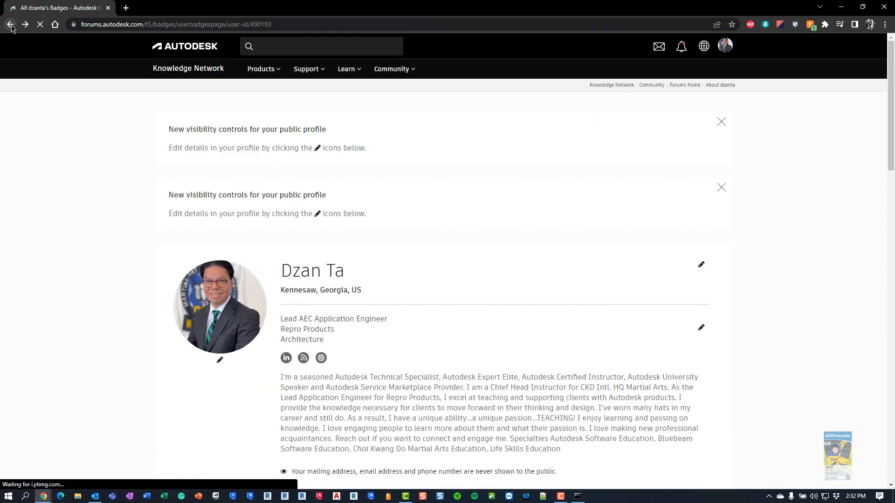
click(11, 25)
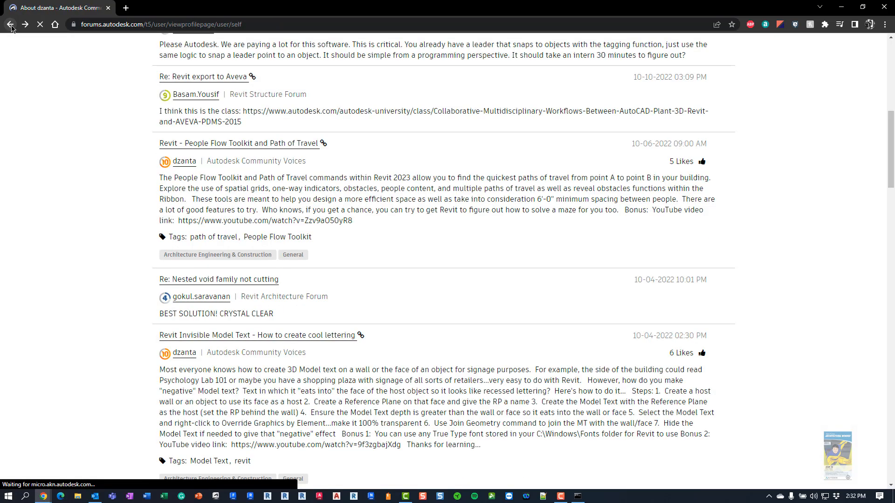